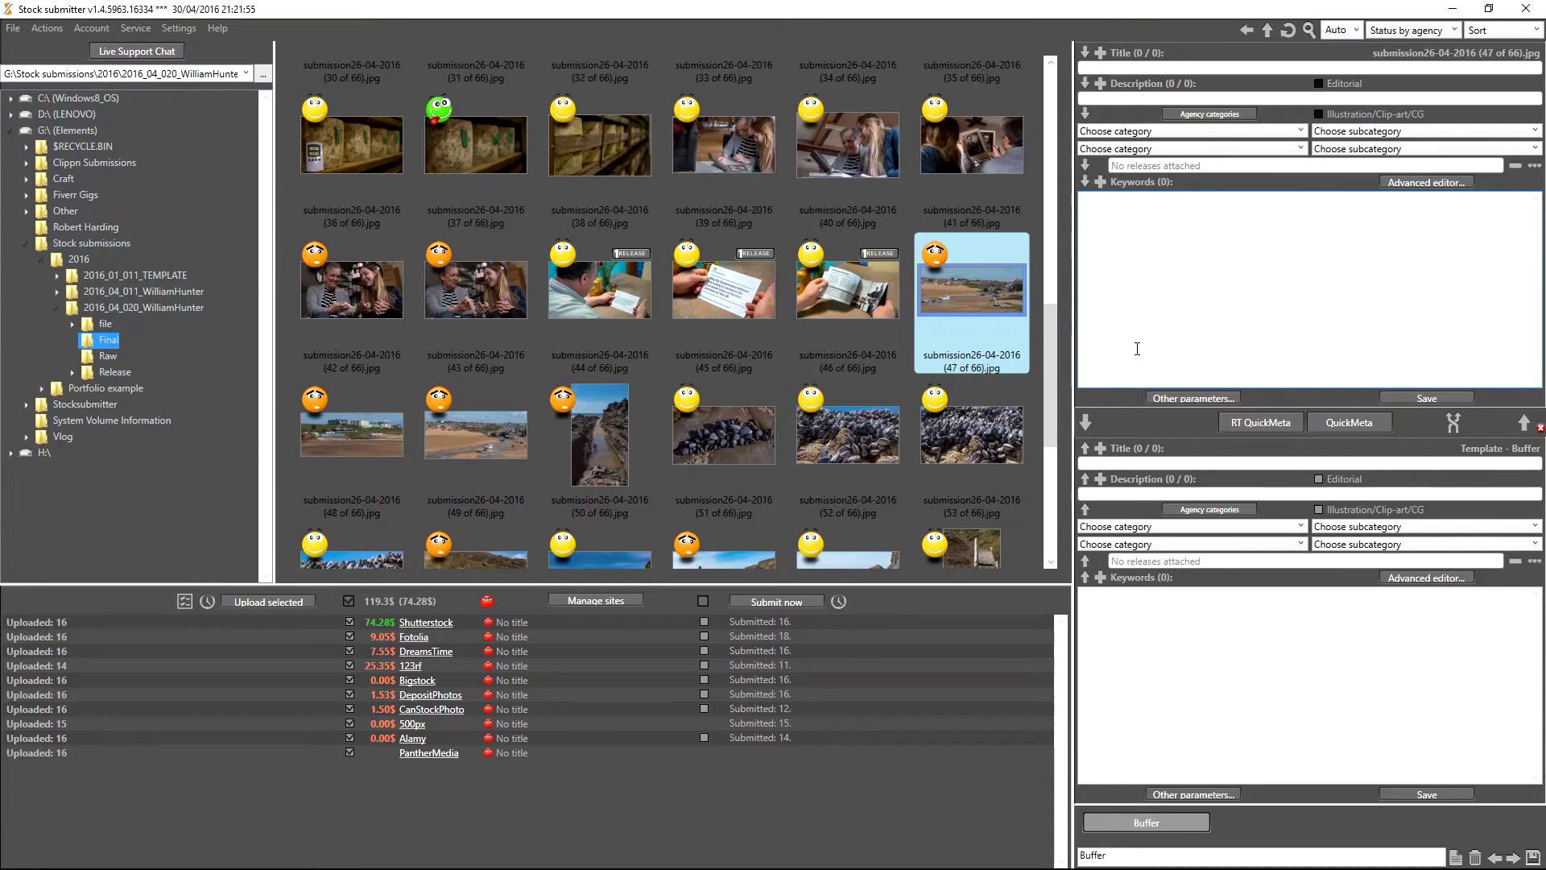
Step: Select beach photos 47, 48 and 49 together so the header reads Selected images (3)
mouse_move(1051, 345)
left_mouse_down()
mouse_move(1060, 374)
mouse_move(1061, 337)
left_mouse_up()
mouse_move(964, 330)
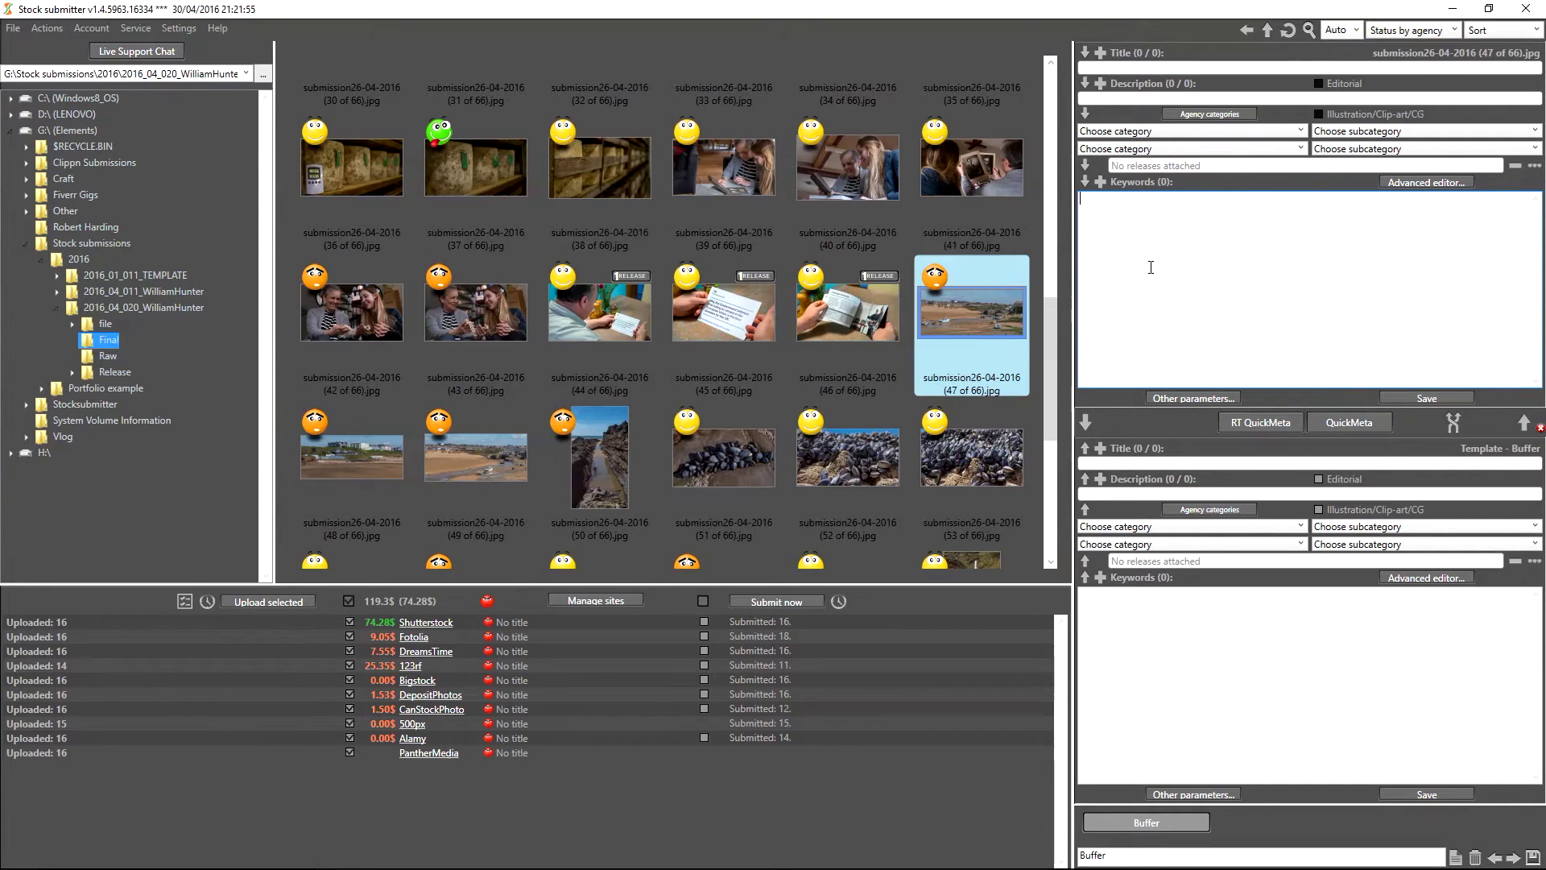
left_click_drag(1054, 342, 1051, 343)
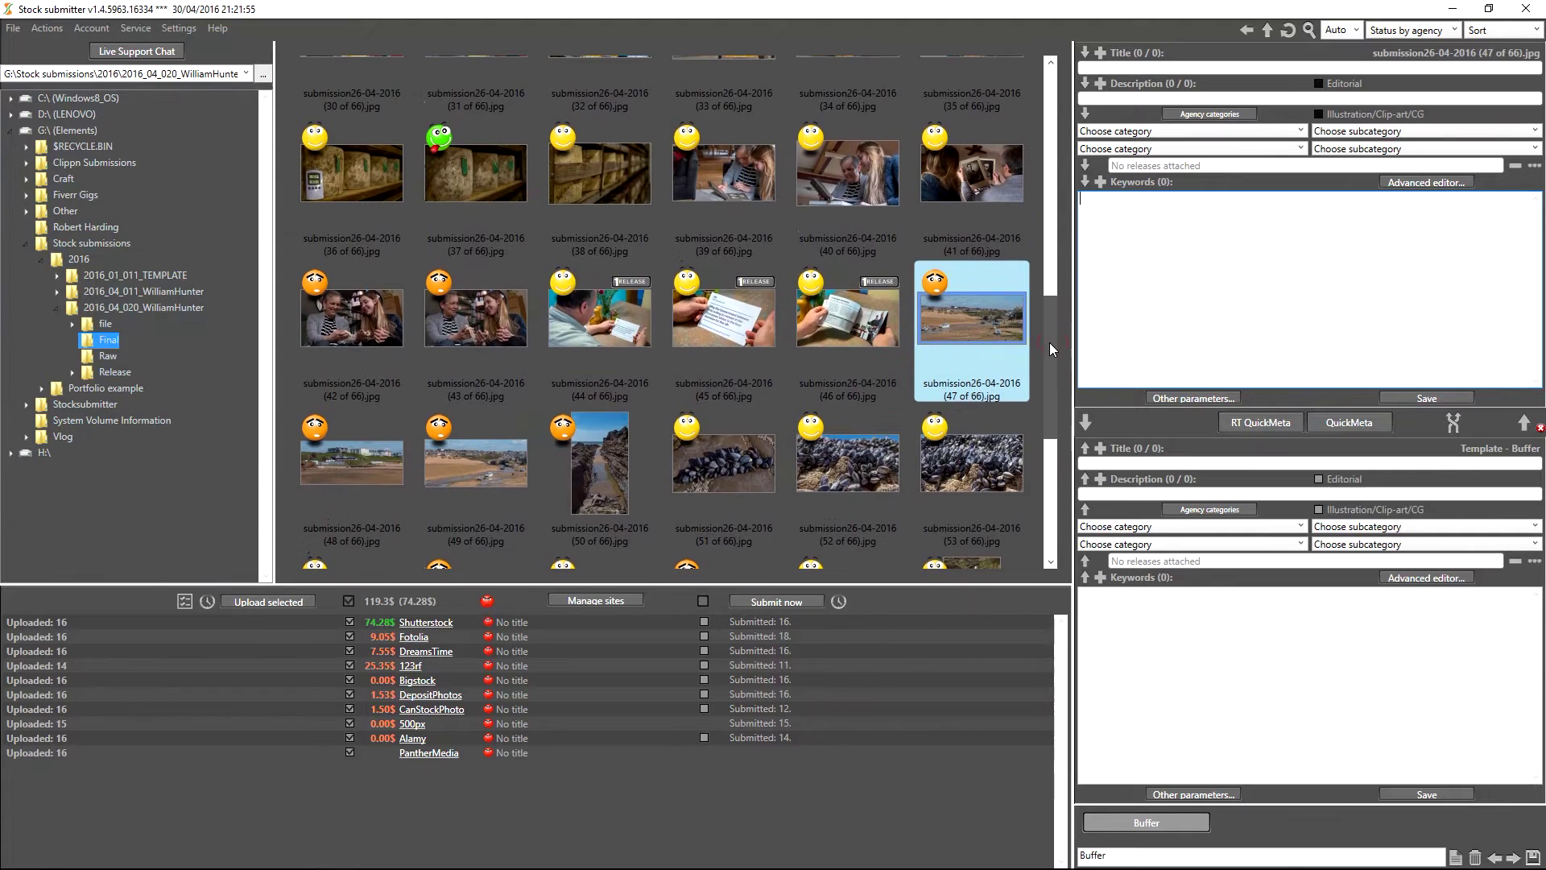
left_click(974, 323)
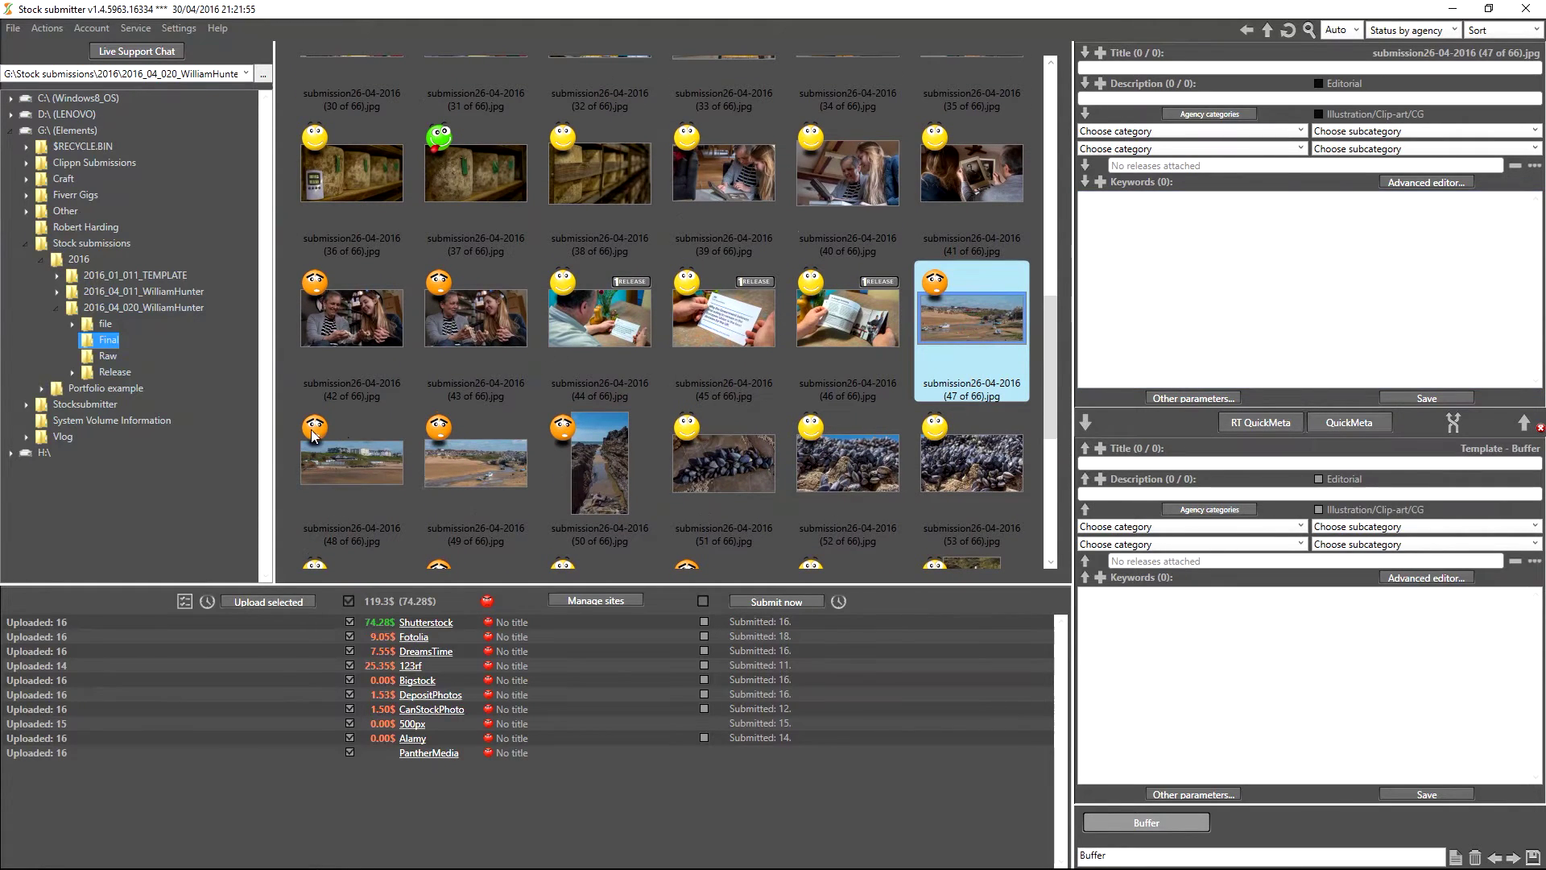
left_click(339, 470, "ctrl")
left_click(456, 472, "ctrl")
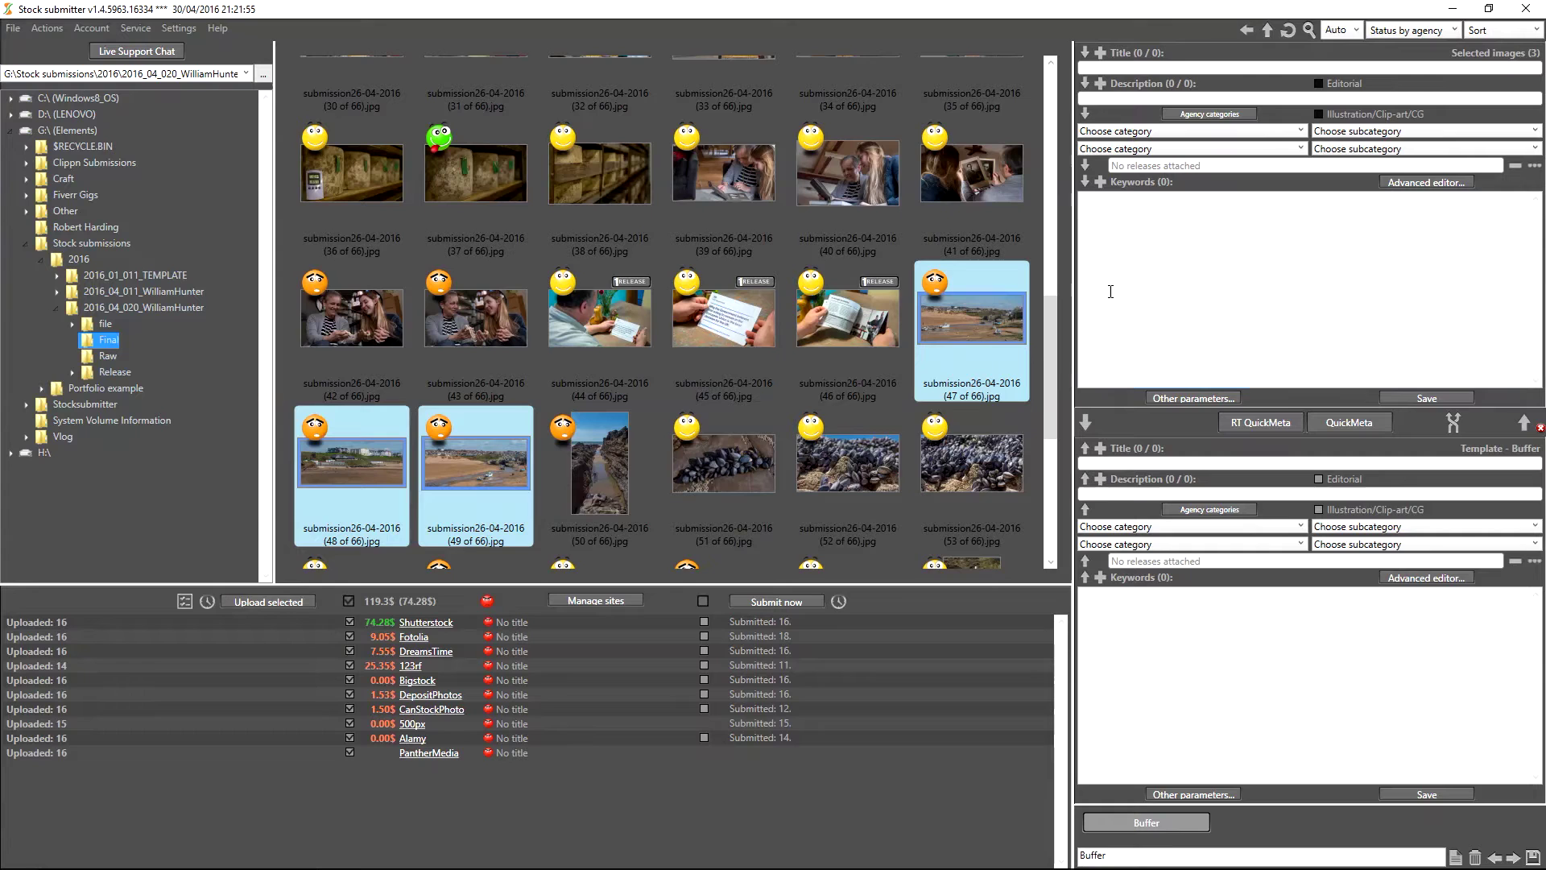
scroll(1051, 371, "down", 1)
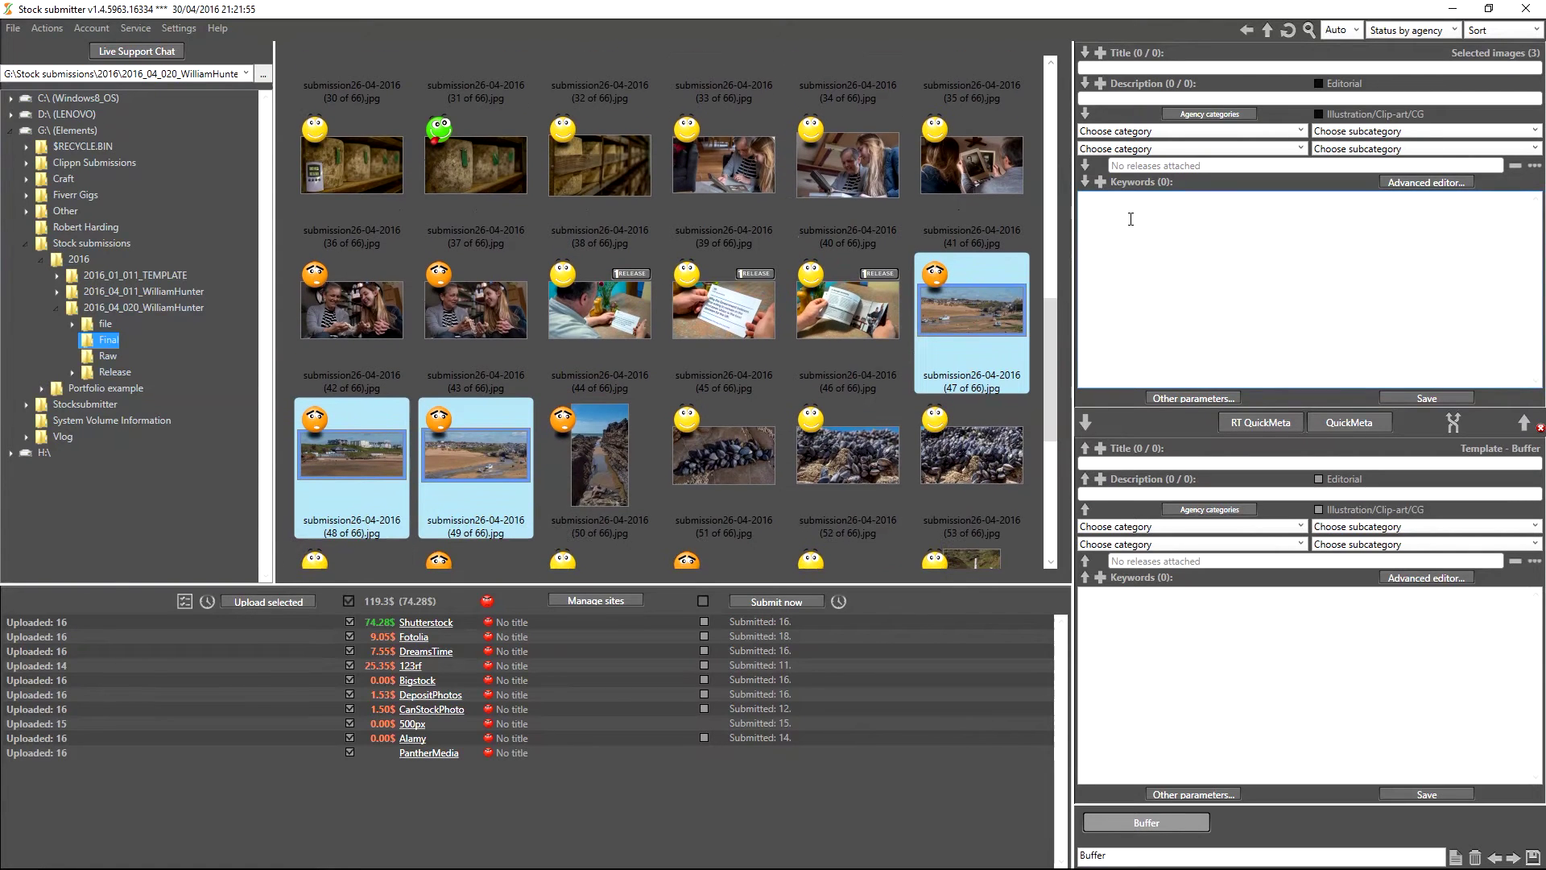
scroll(1131, 217, "up", 1)
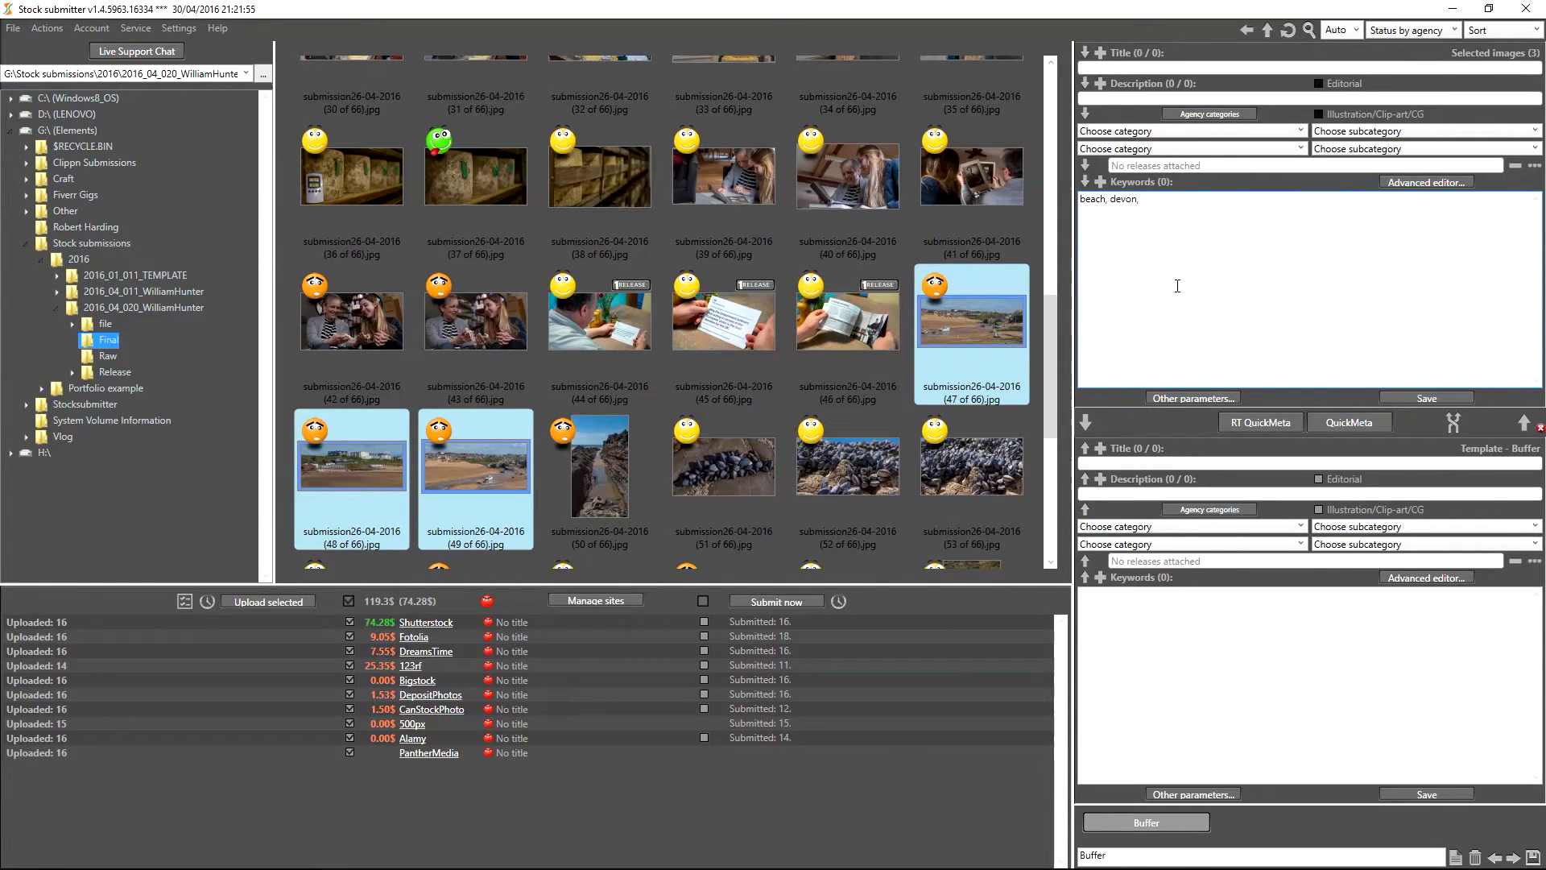
Step: Paste ocean, wave, cornwall, Bude, boat, holiday and vacation after the beach, devon keywords
type("ocean, wave, cornwall, Bude, boat, holiday, vacation,")
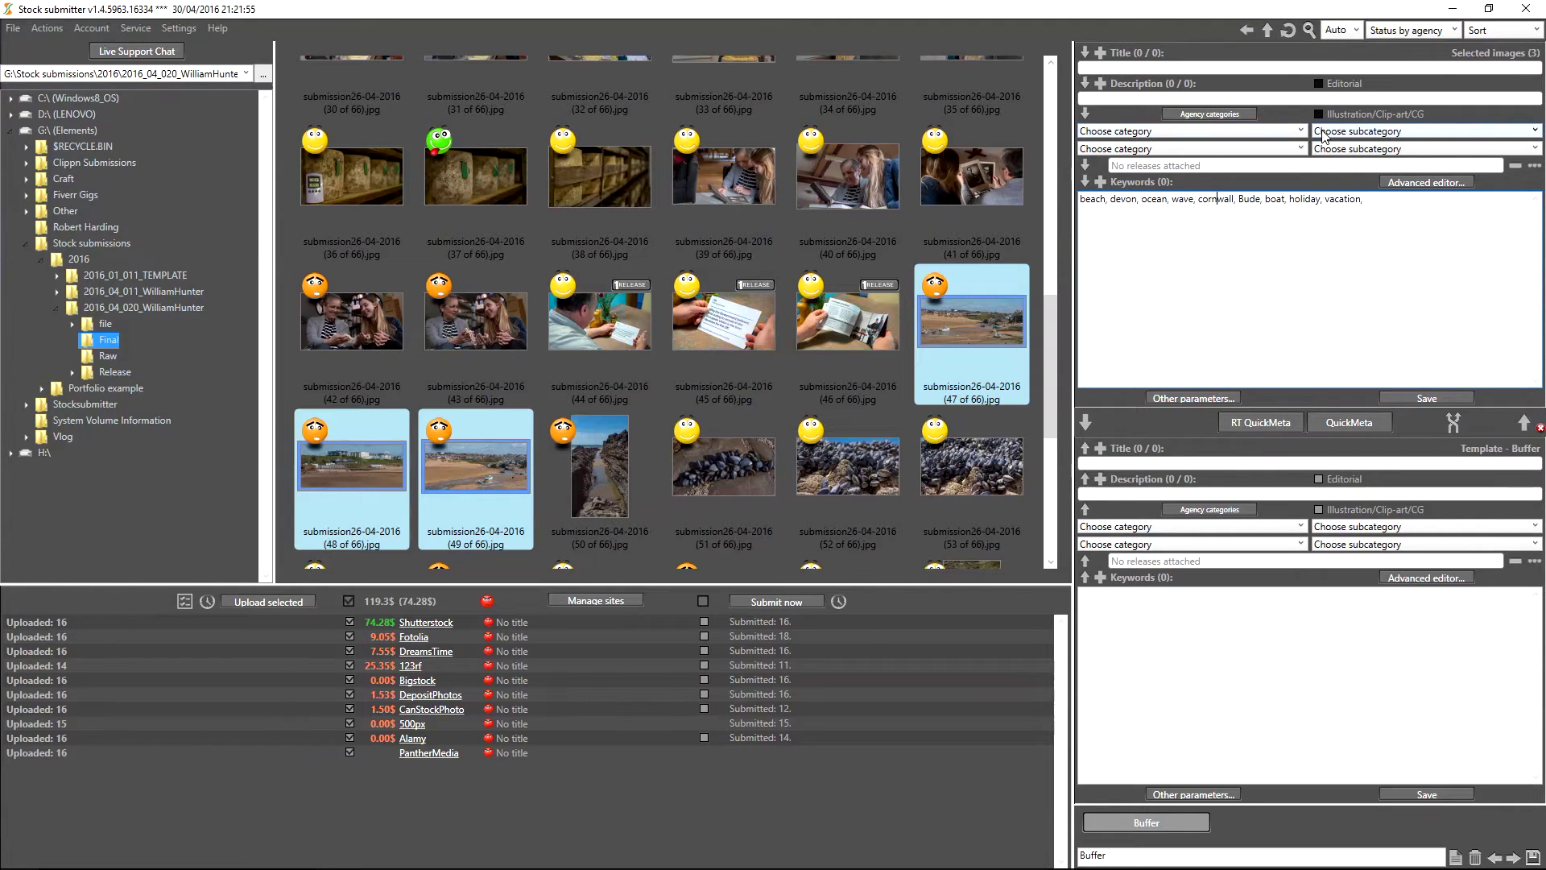
Step: Set categories to Parks/Outdoor with Miscellaneous, and Nature with Sea/Ocean/River
left_click(1156, 204)
left_click(1188, 132)
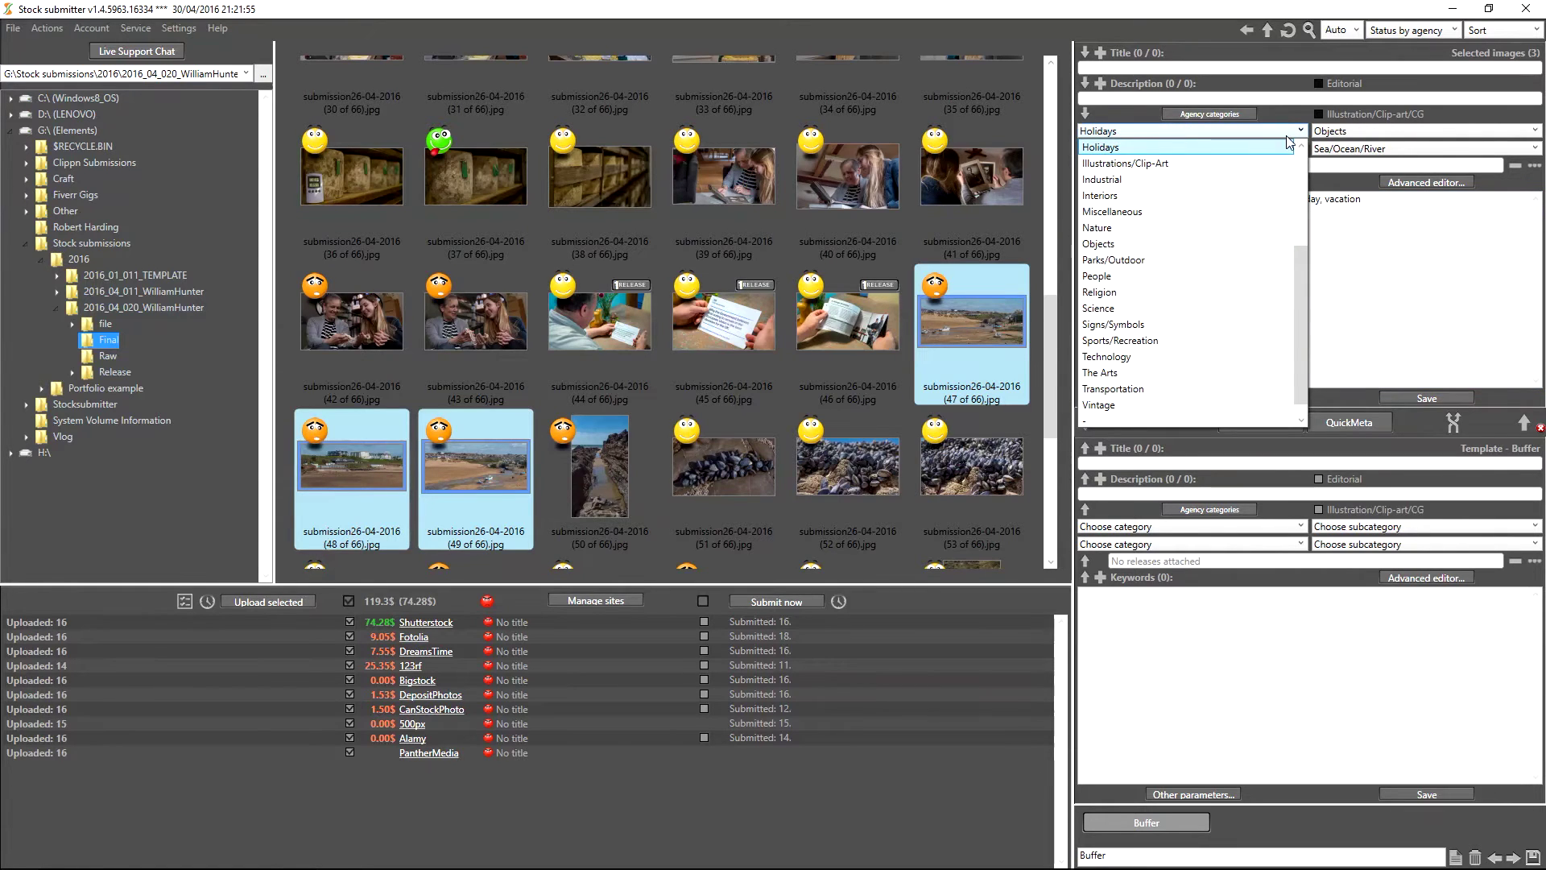
mouse_move(1303, 277)
left_mouse_down()
mouse_move(1297, 200)
mouse_move(1298, 292)
mouse_move(1297, 211)
mouse_move(1294, 290)
mouse_move(1298, 274)
left_mouse_up()
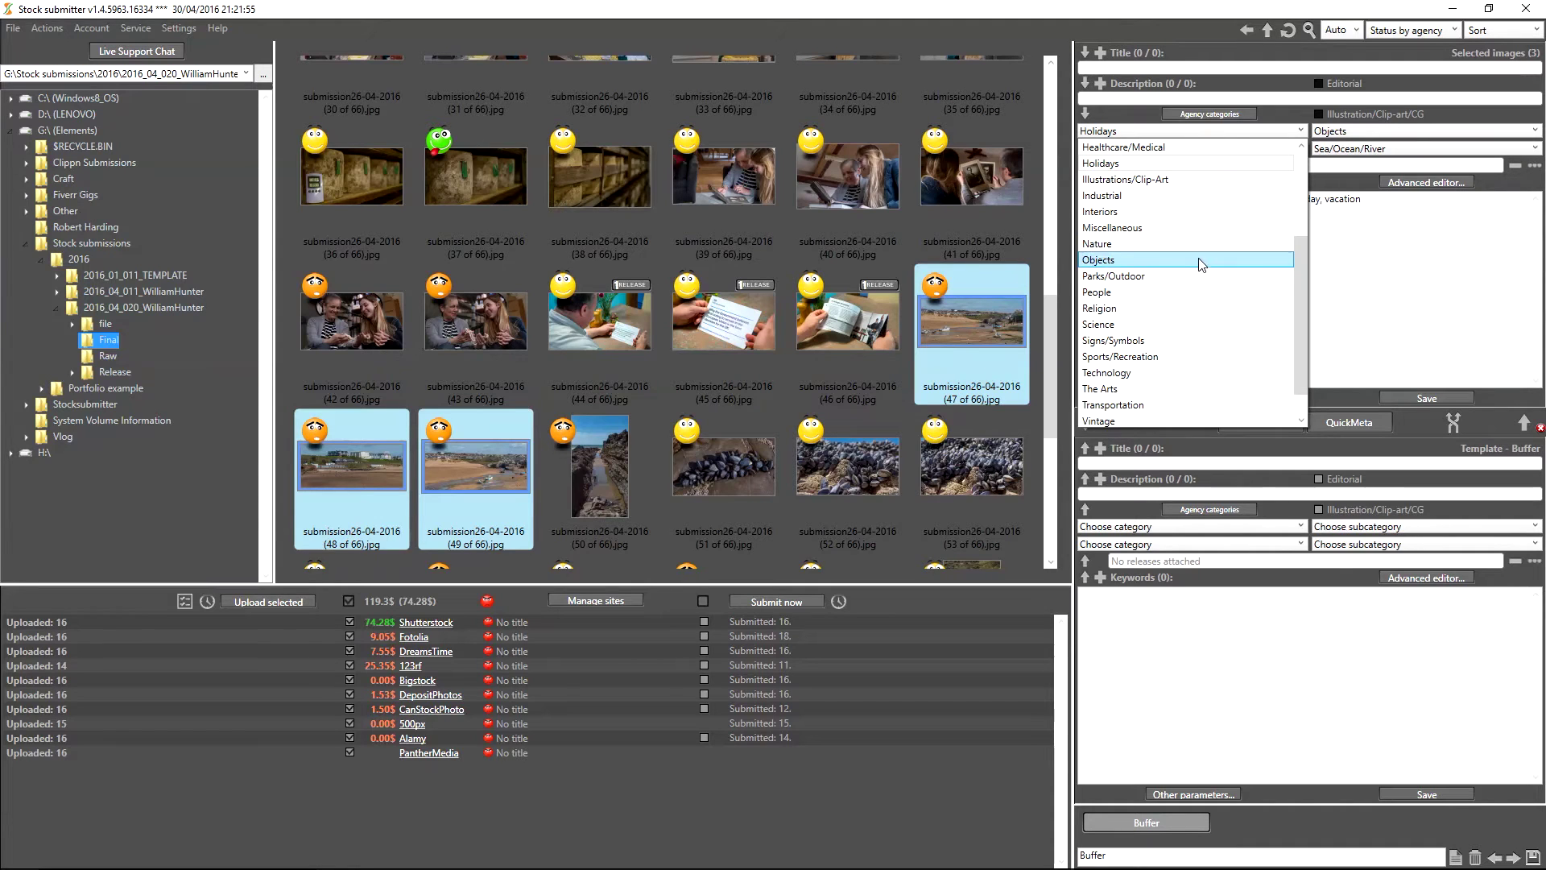
left_click(1156, 282)
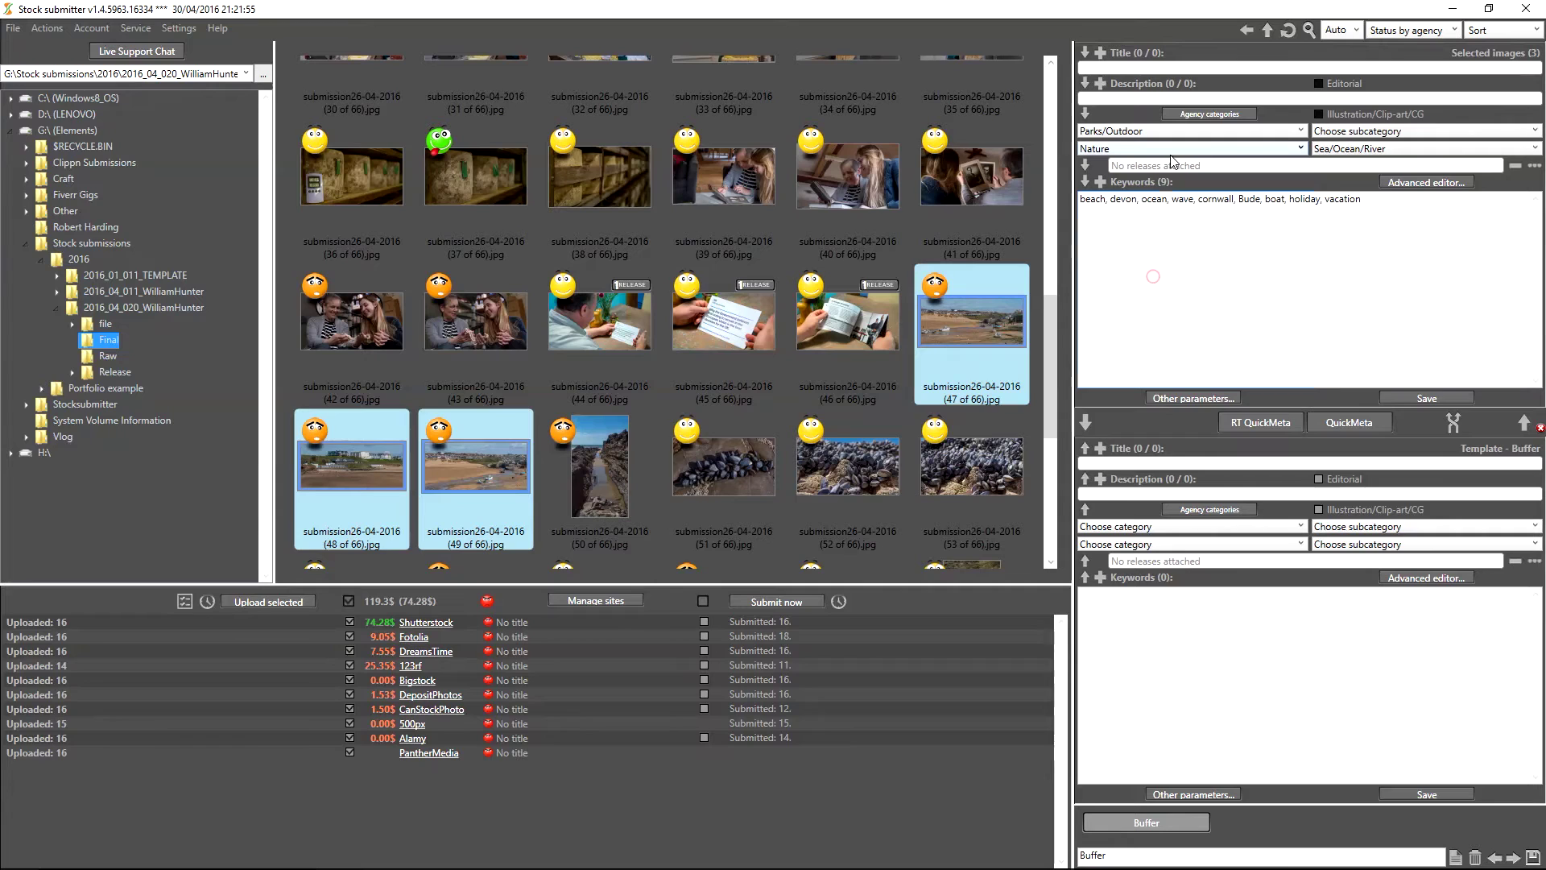
left_click(1173, 154)
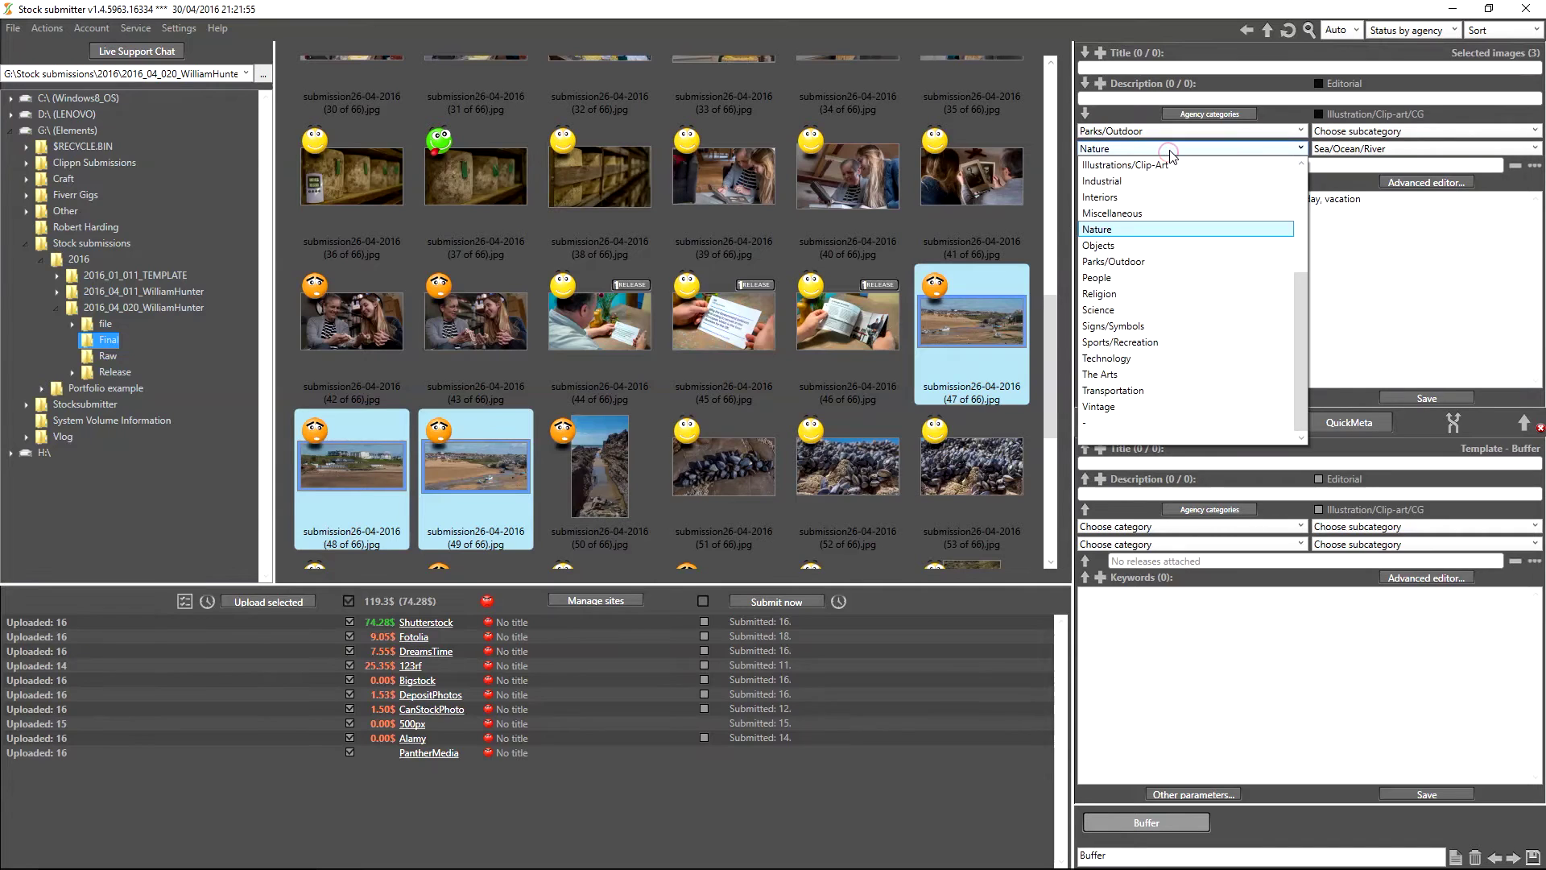
left_click(1147, 234)
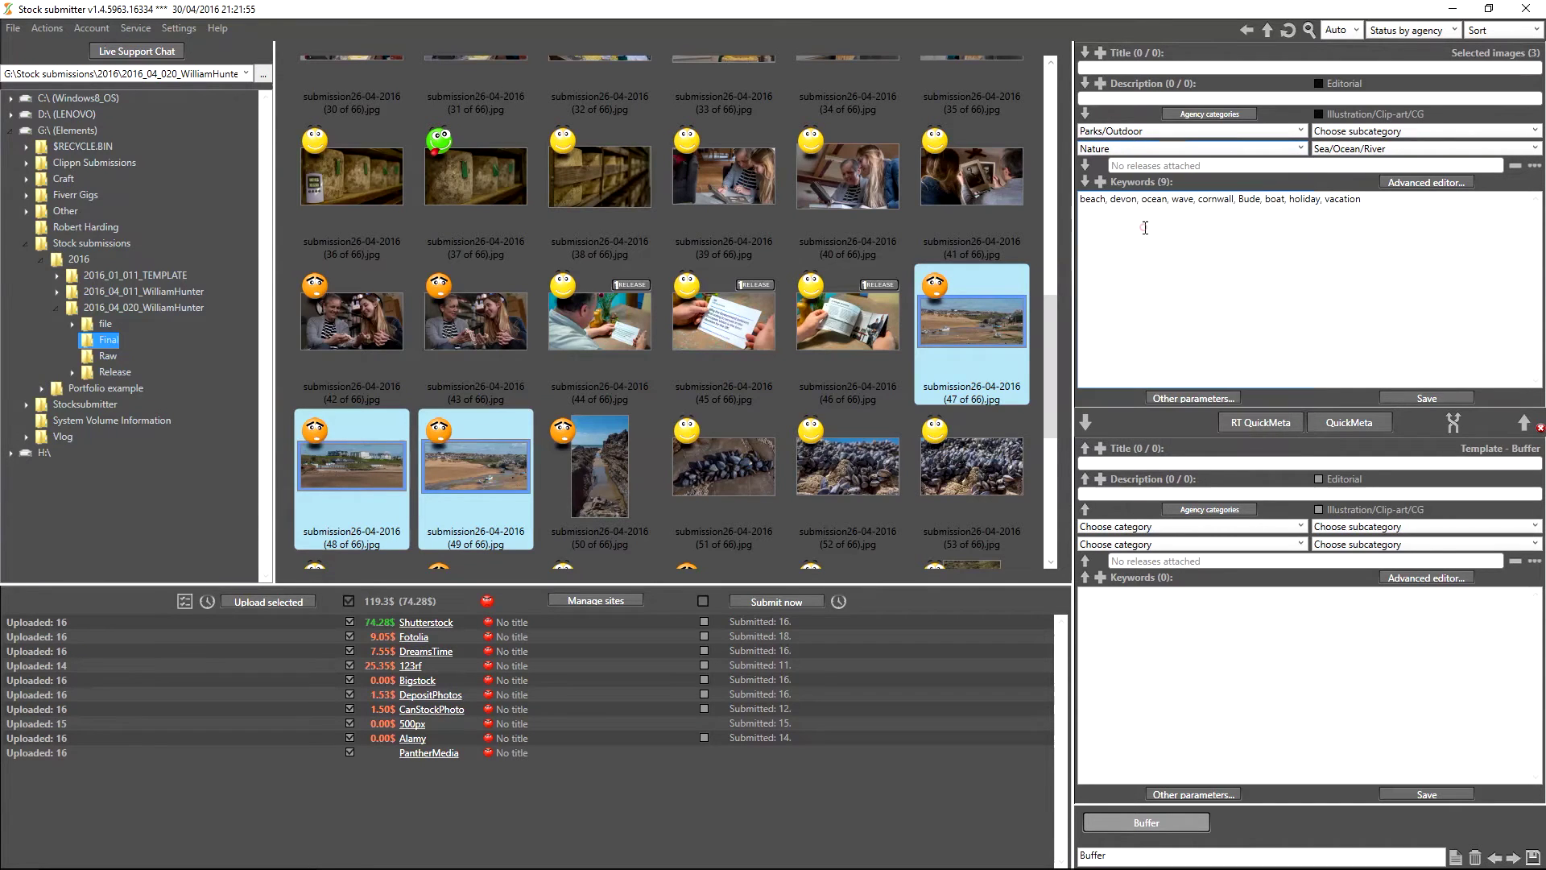
left_click(1369, 148)
left_click(1369, 134)
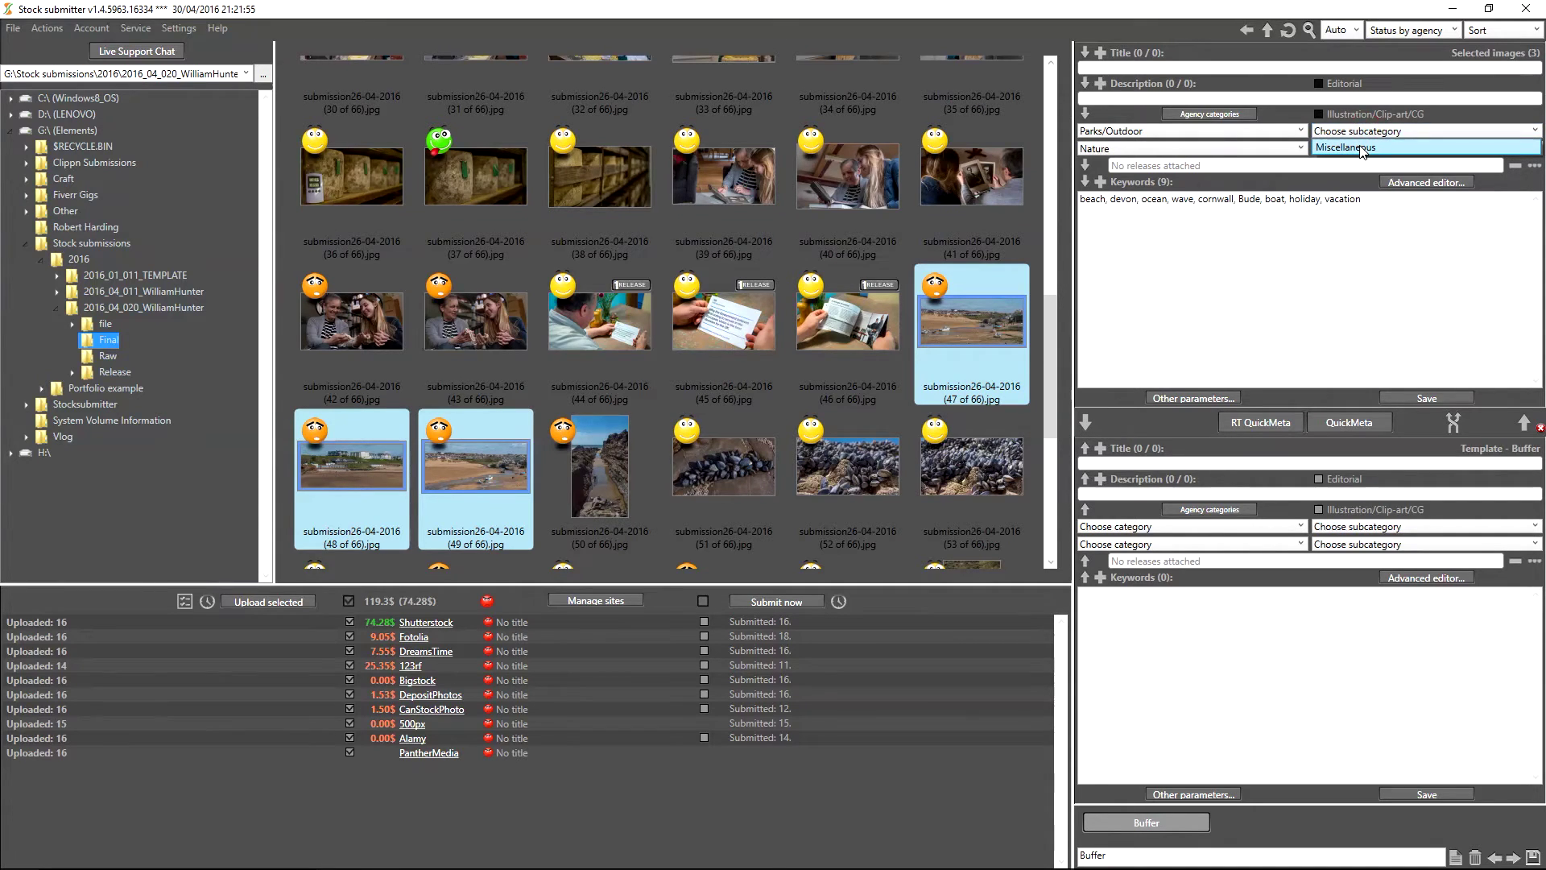
left_click(1369, 147)
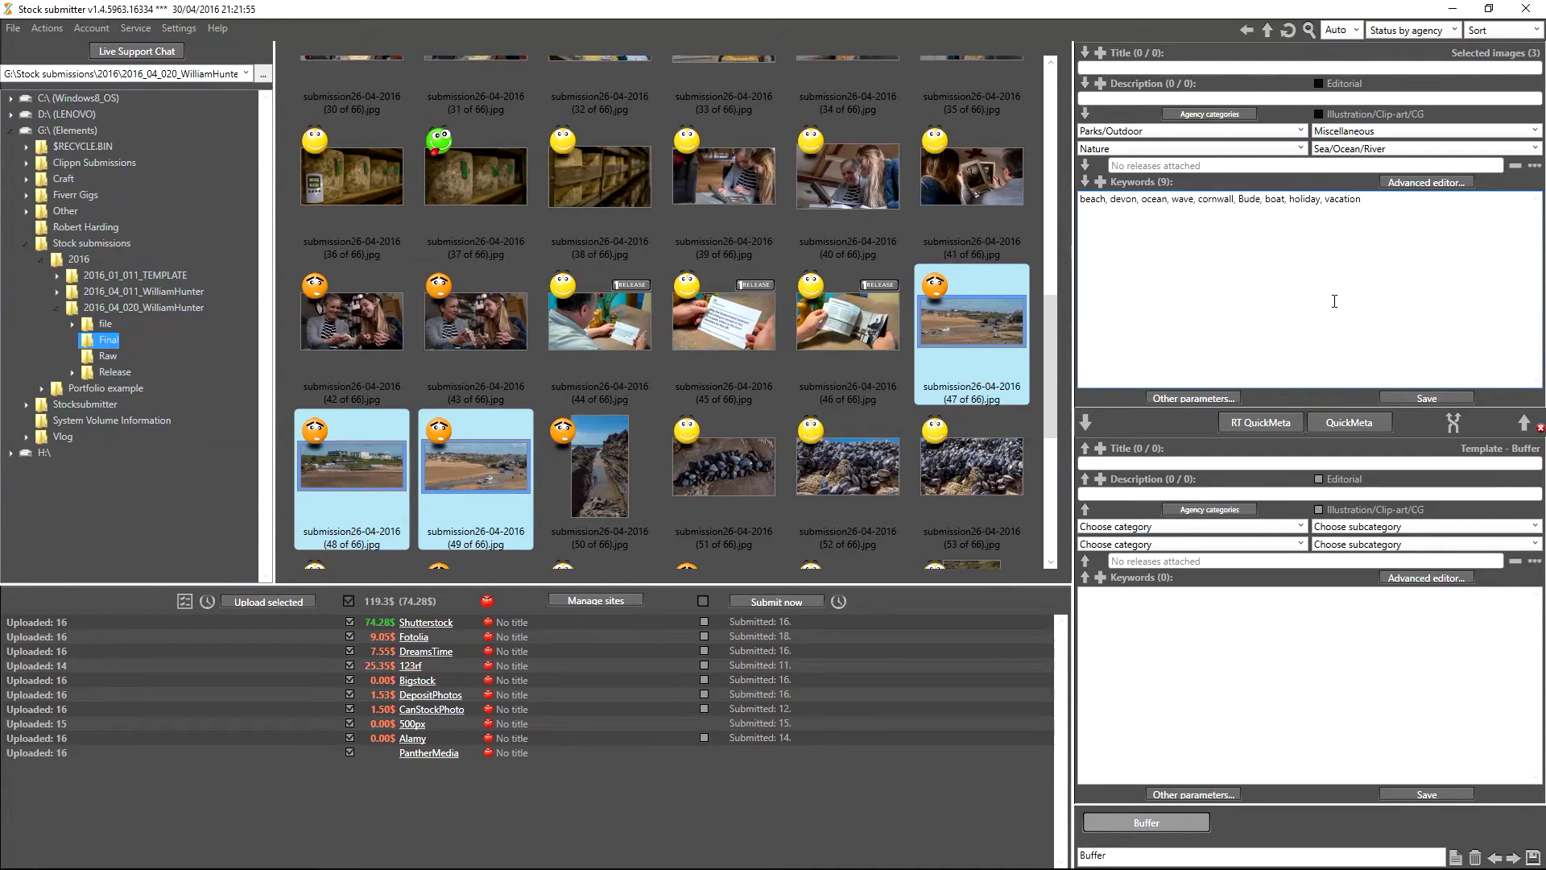
Step: Paste 'Bude beach located in Devon and Cornwall, England' as title and reword the description as a sentence
type("Bude beach located in Devon and Cornwall, England")
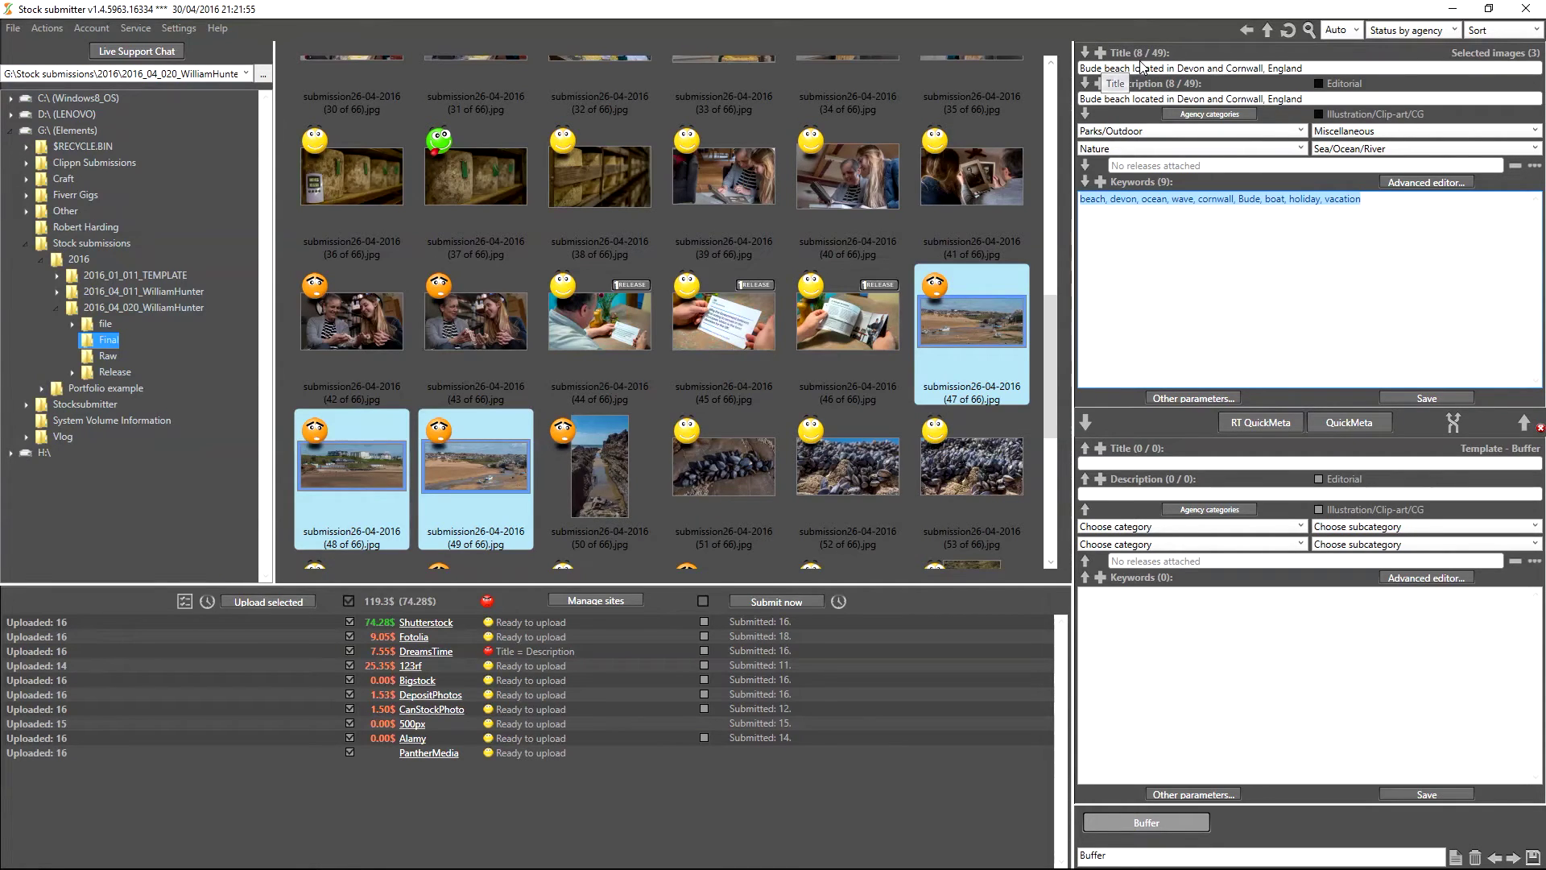
left_click(1114, 96)
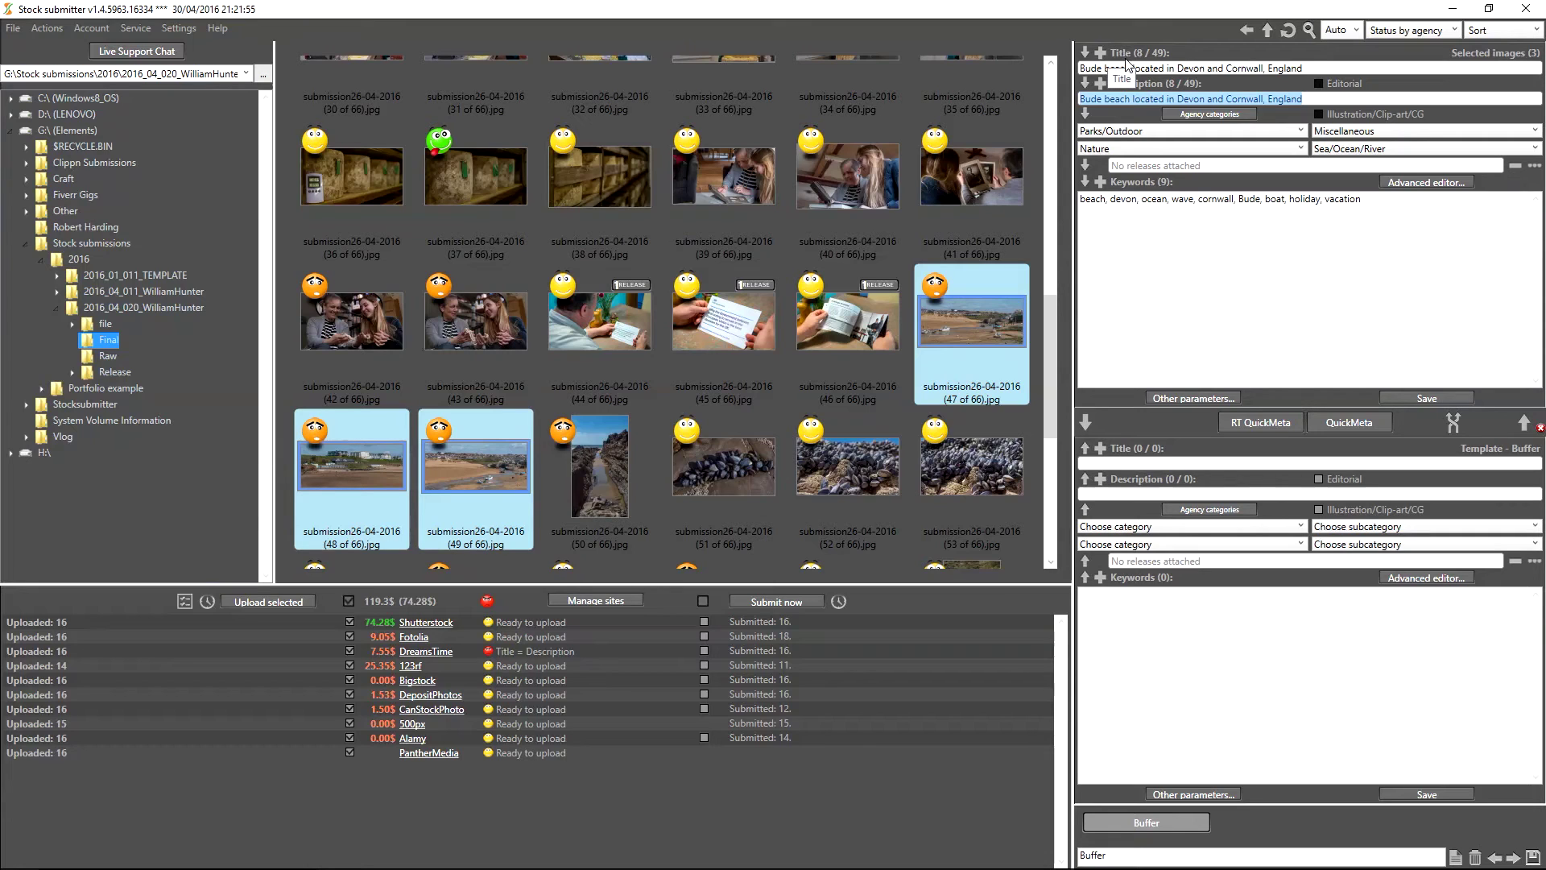
left_click(1131, 99)
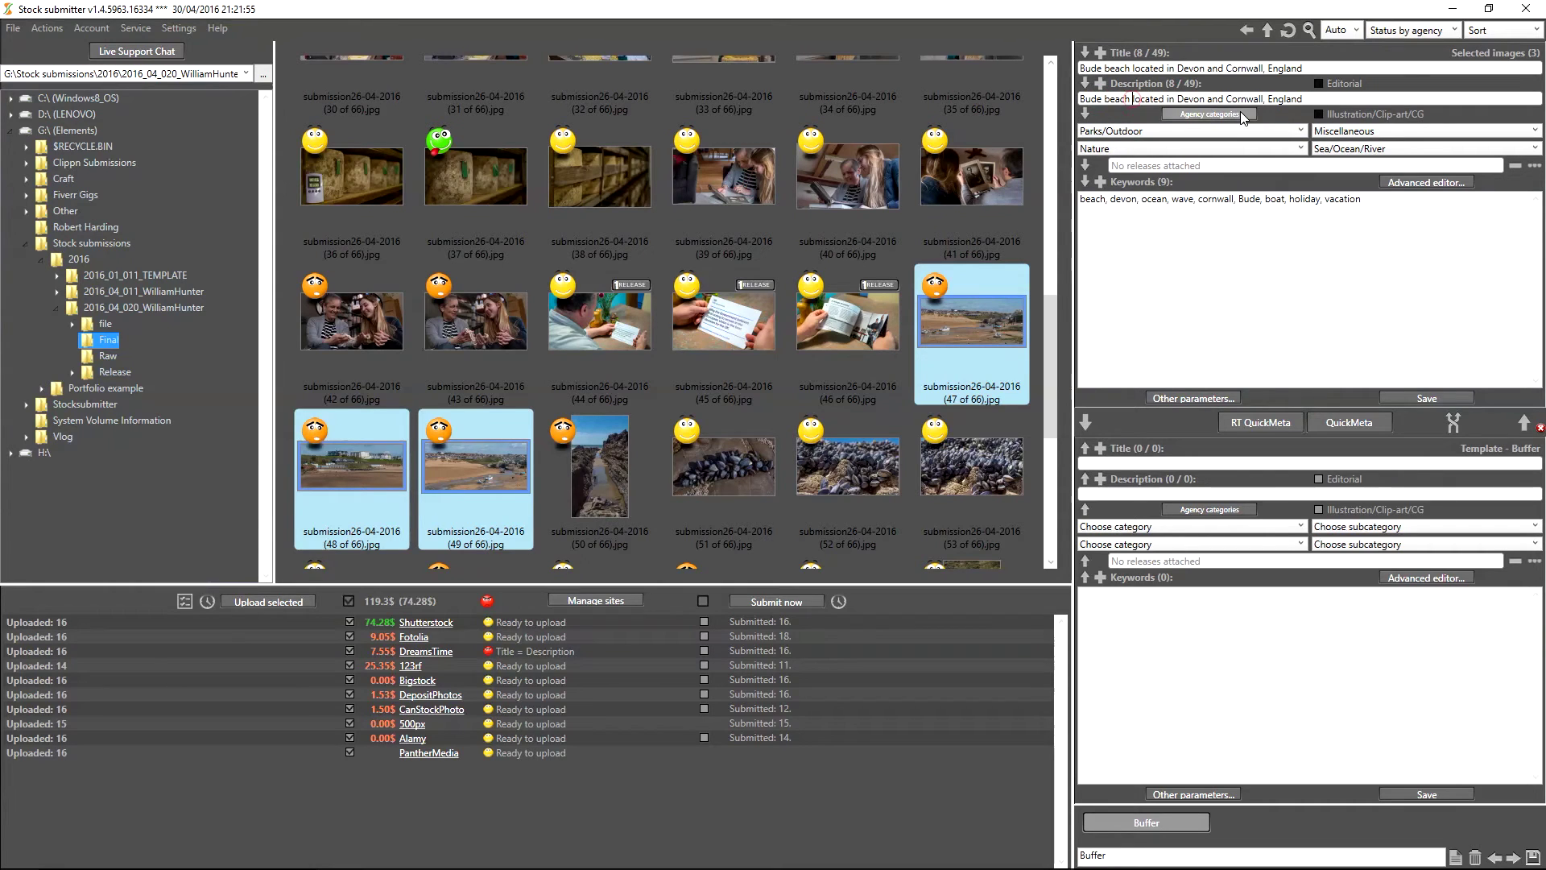
type("which is")
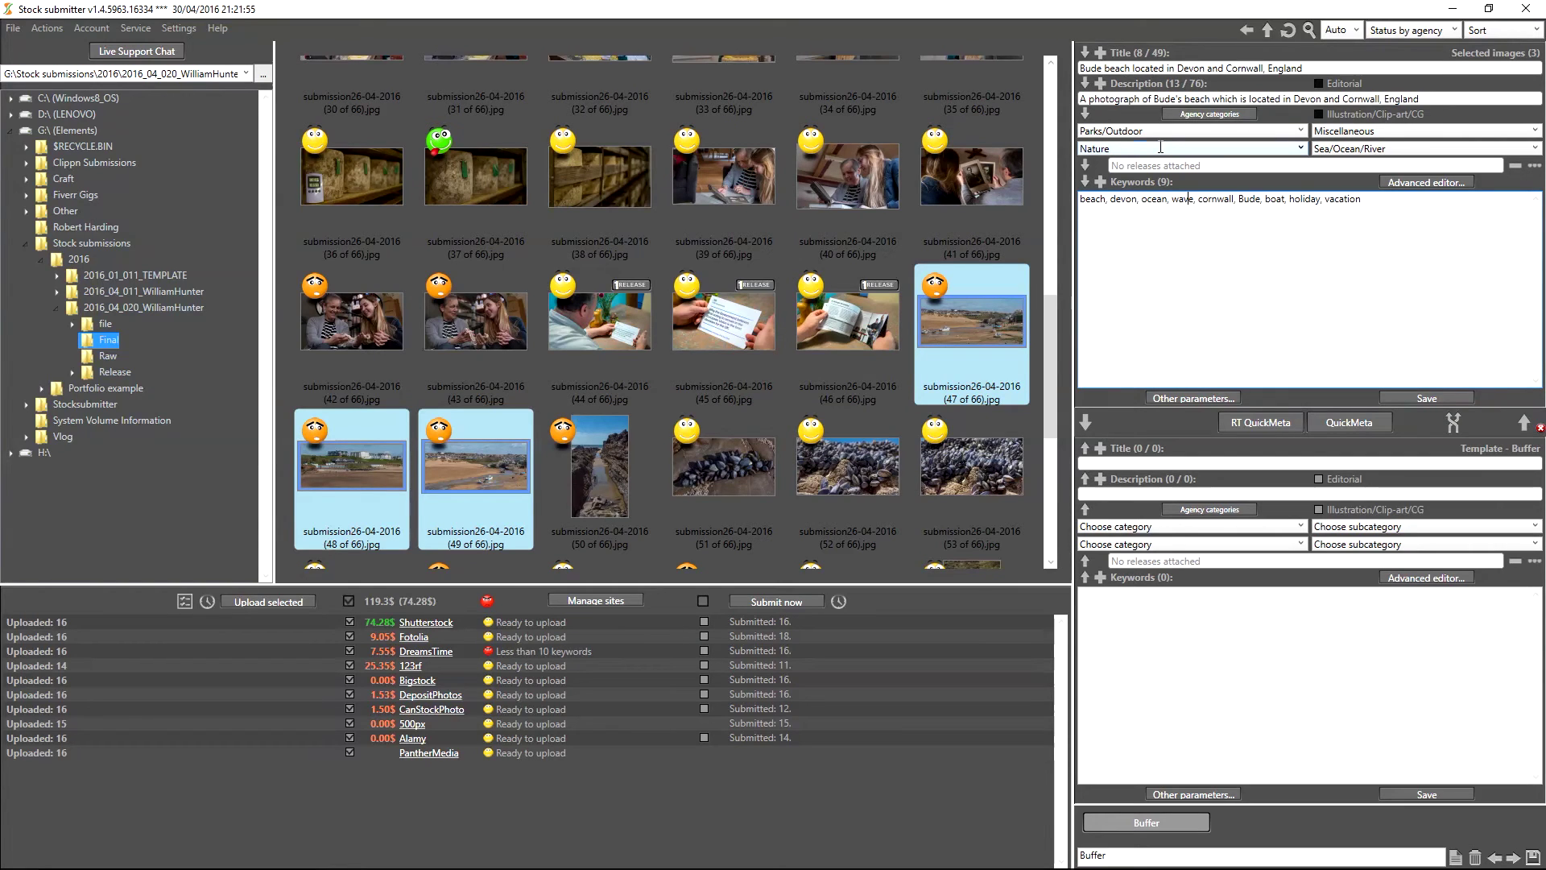
left_click(1165, 224)
Step: Reselect photos 47, 48 and 49 together
left_click(483, 458)
left_click(355, 472)
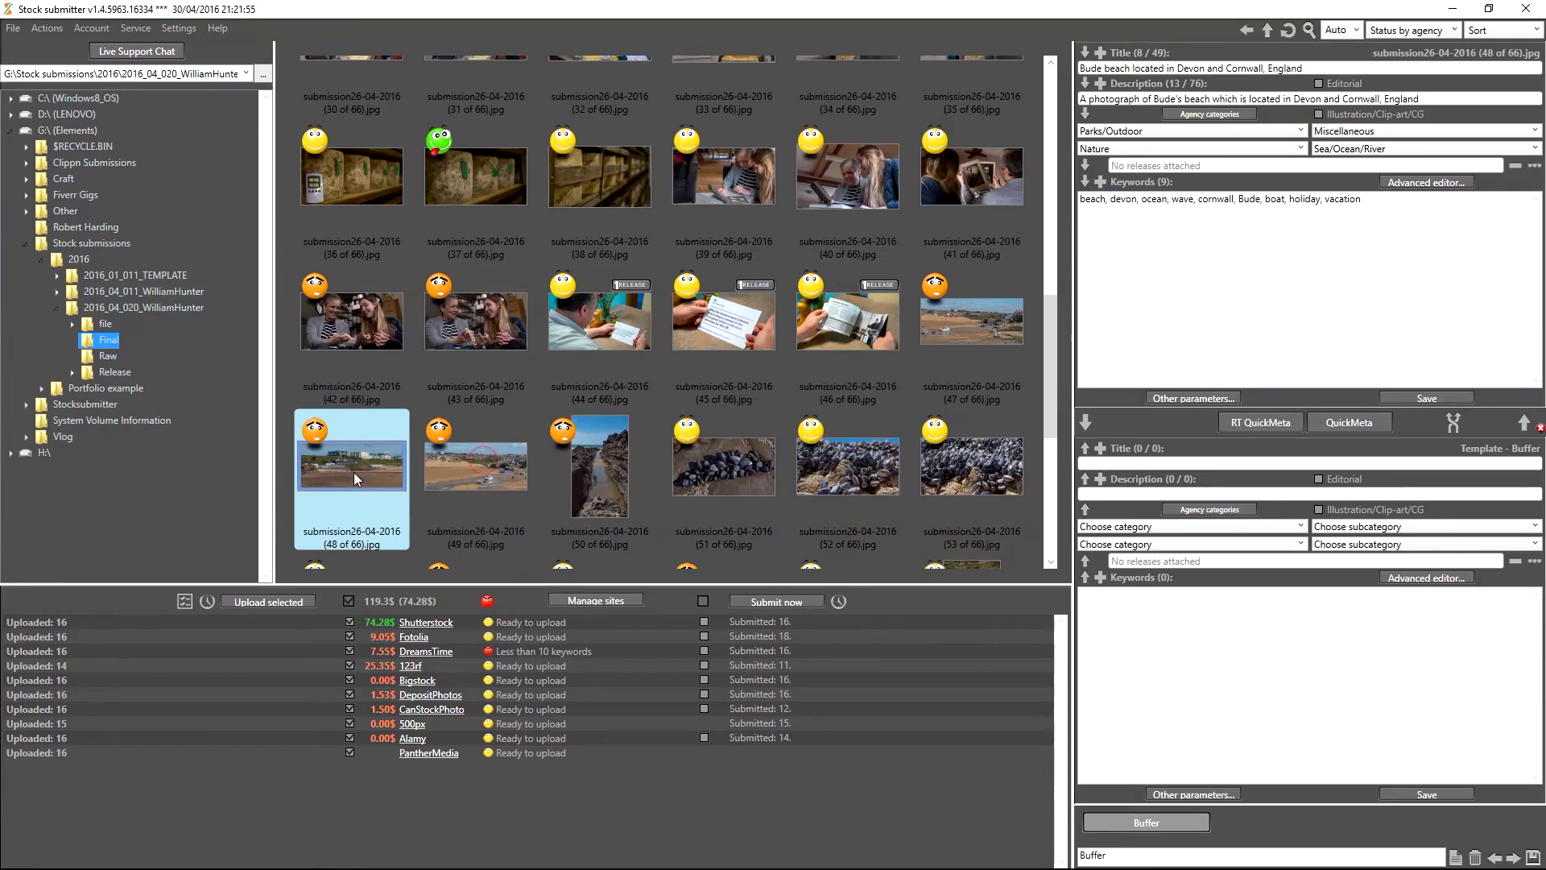
left_click(1389, 213)
Step: Add keywords sky, blue, sand, sandy and day after vacation, bringing the list to 14, and save
type(", sky, blue")
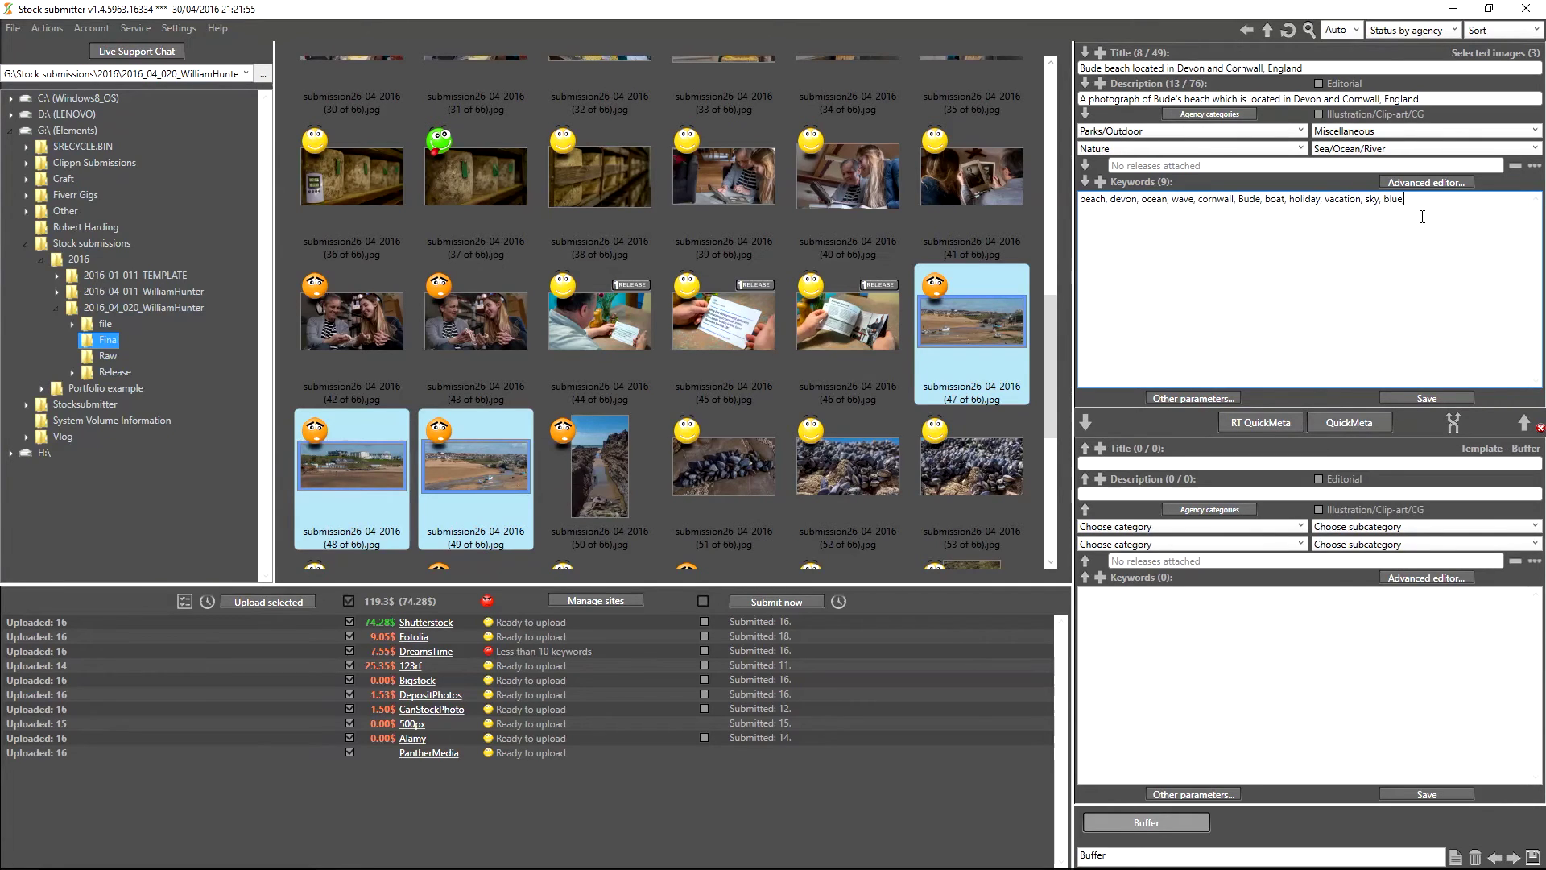
key("Return")
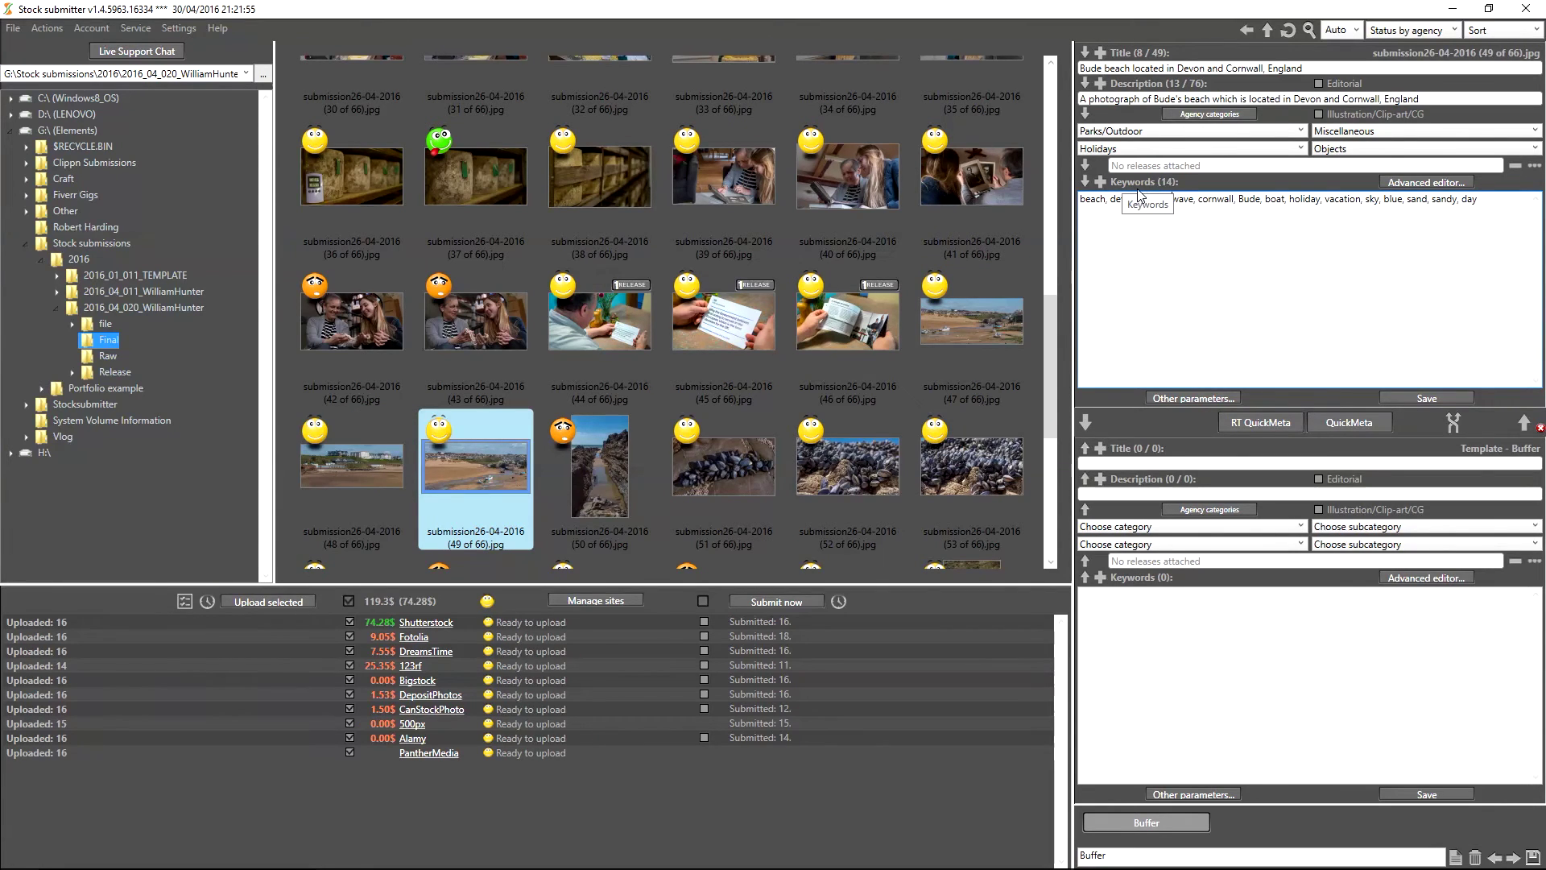
left_click(1173, 226)
left_click(1171, 215)
left_click_drag(1124, 212, 1447, 211)
left_click(1387, 220)
Step: Select photos 48, 49 and 47 together and highlight their shared 14-keyword list
left_click(446, 451)
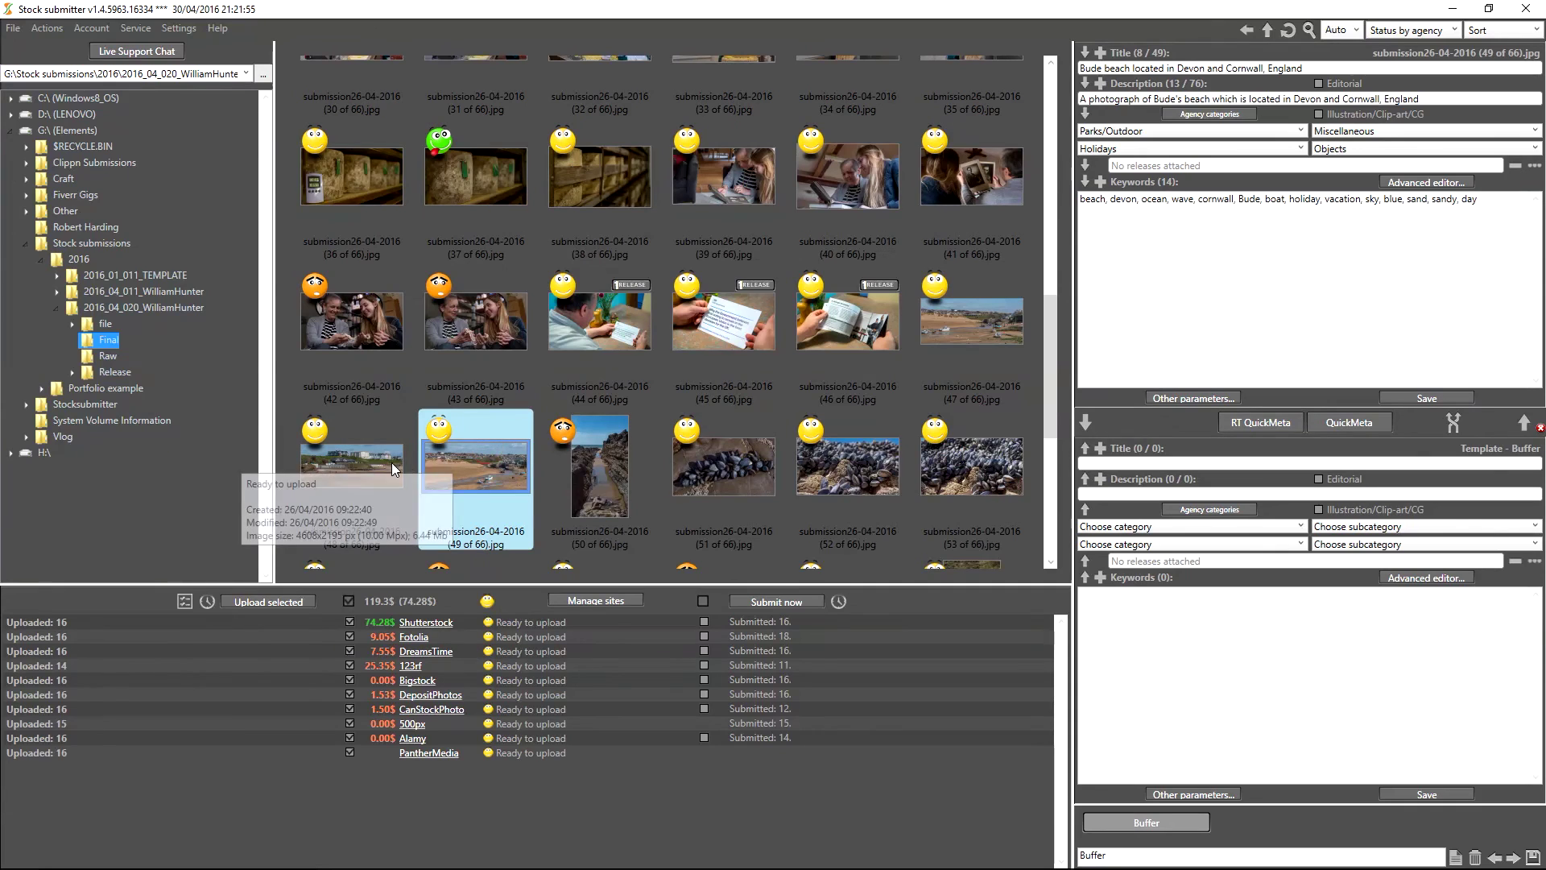
left_click(346, 465)
left_click(465, 458, "ctrl")
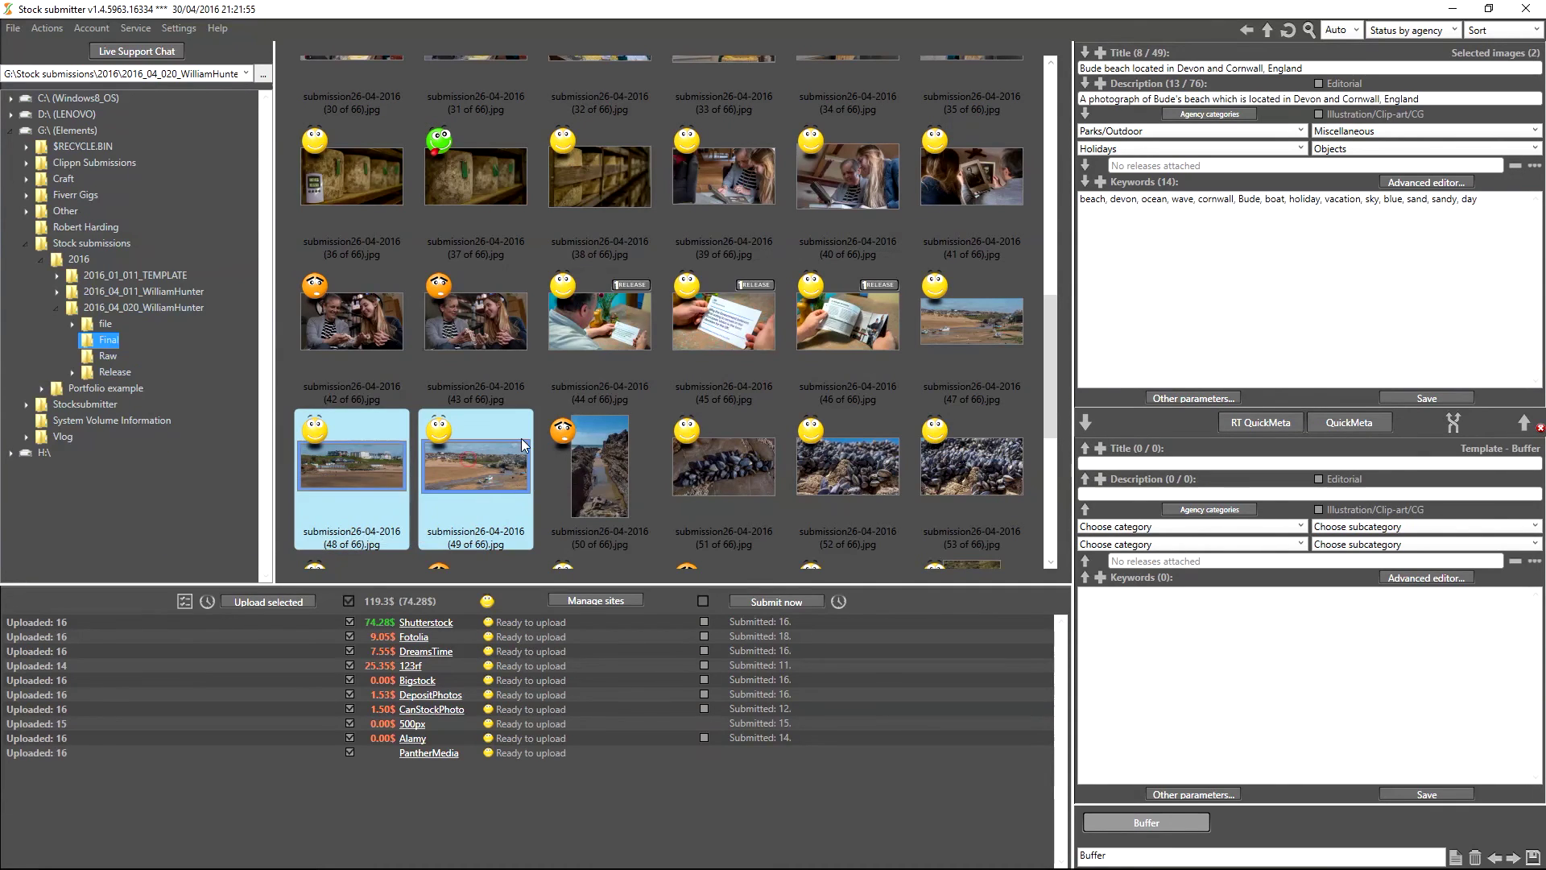
left_click(1002, 346, "ctrl")
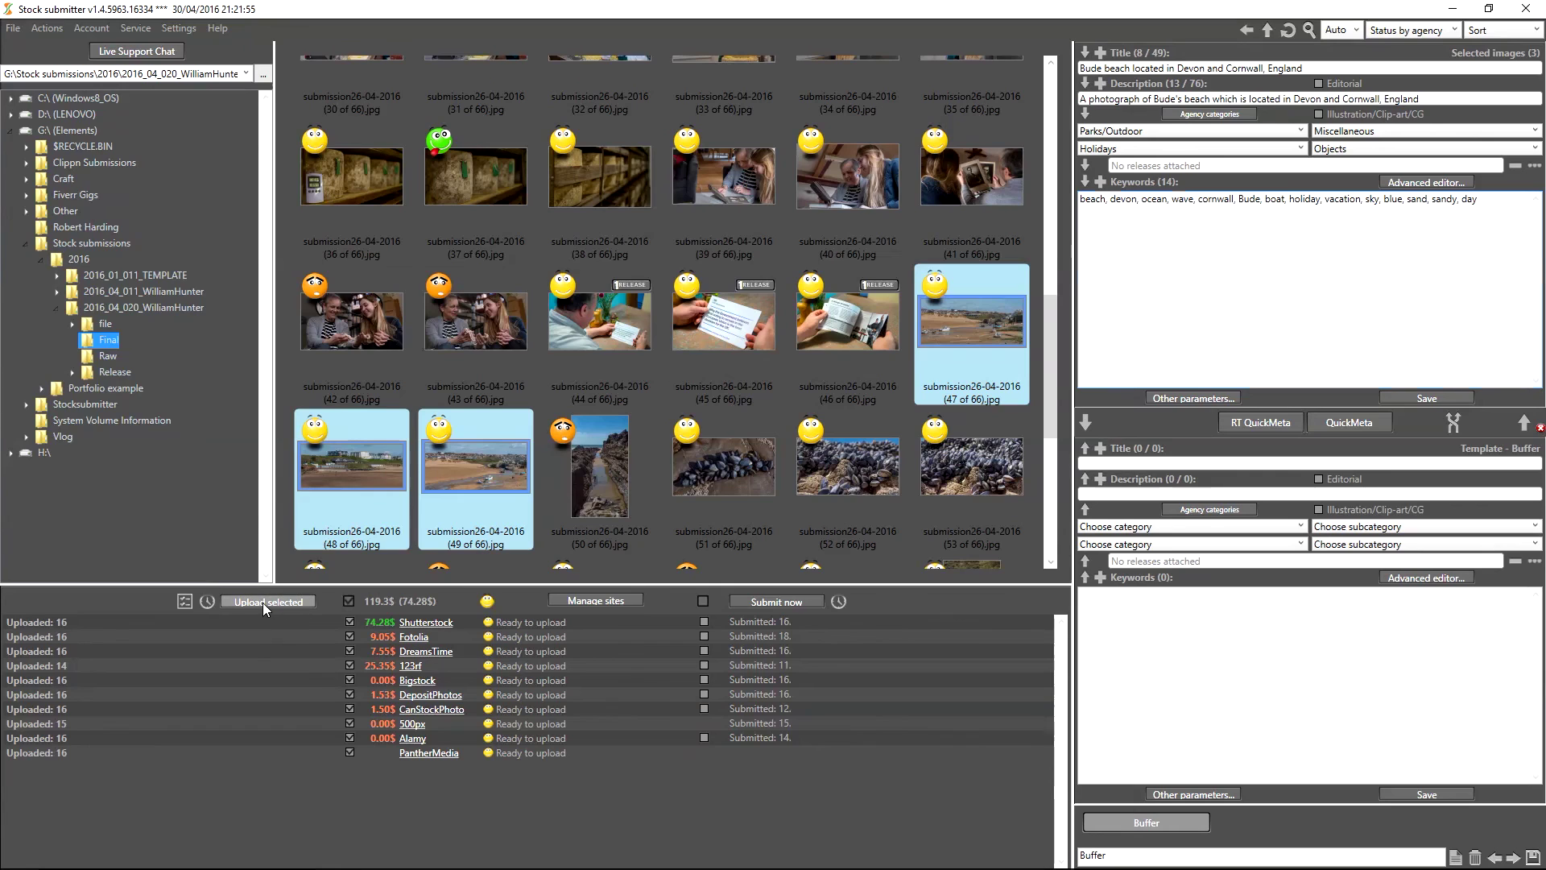
left_click(1176, 284)
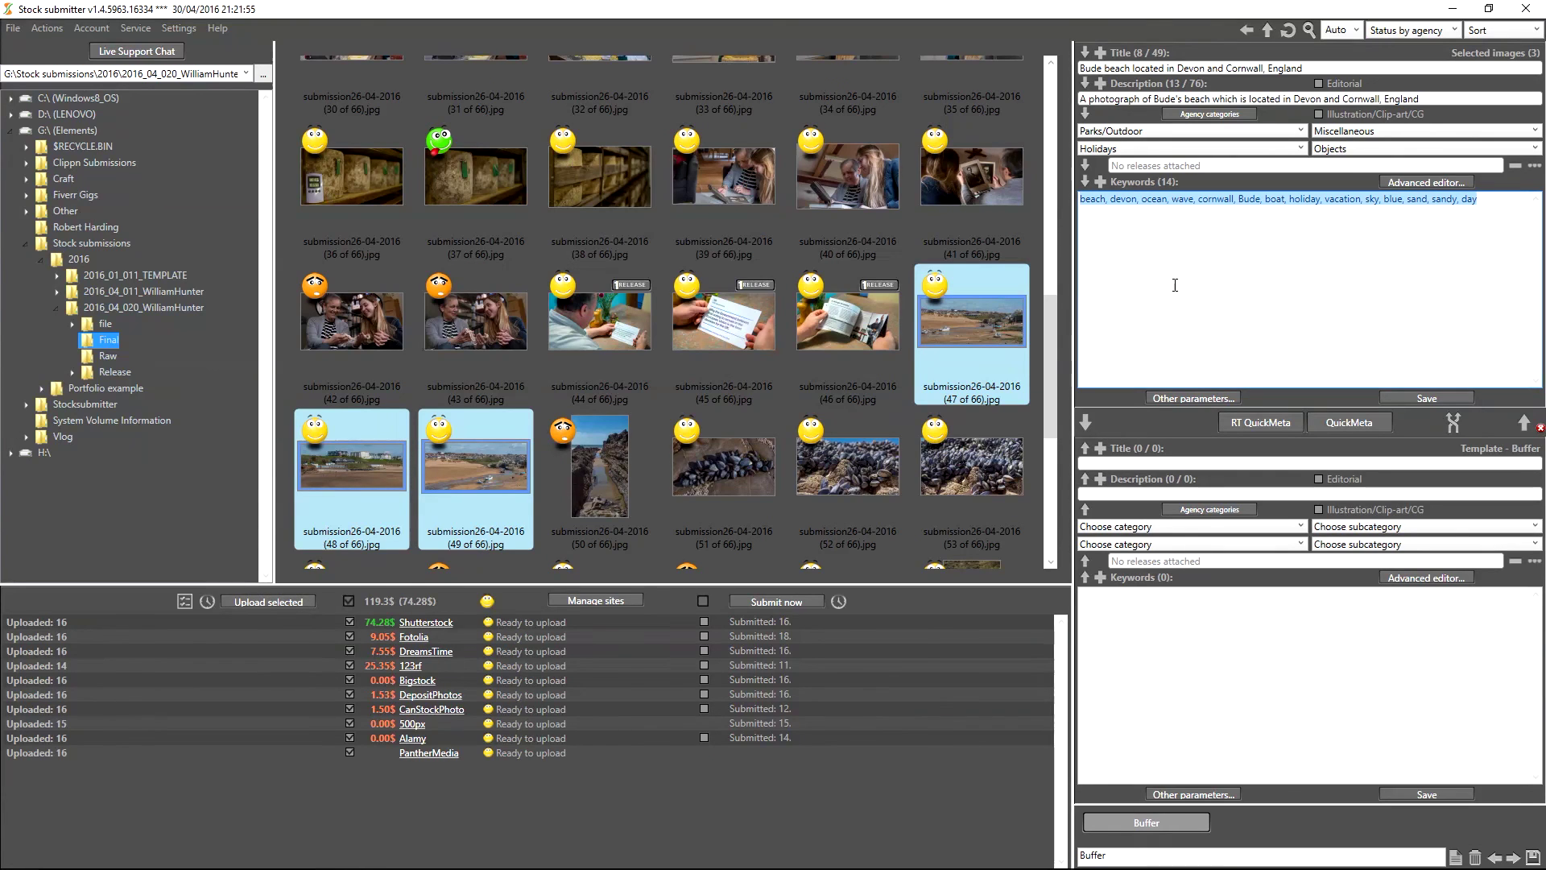